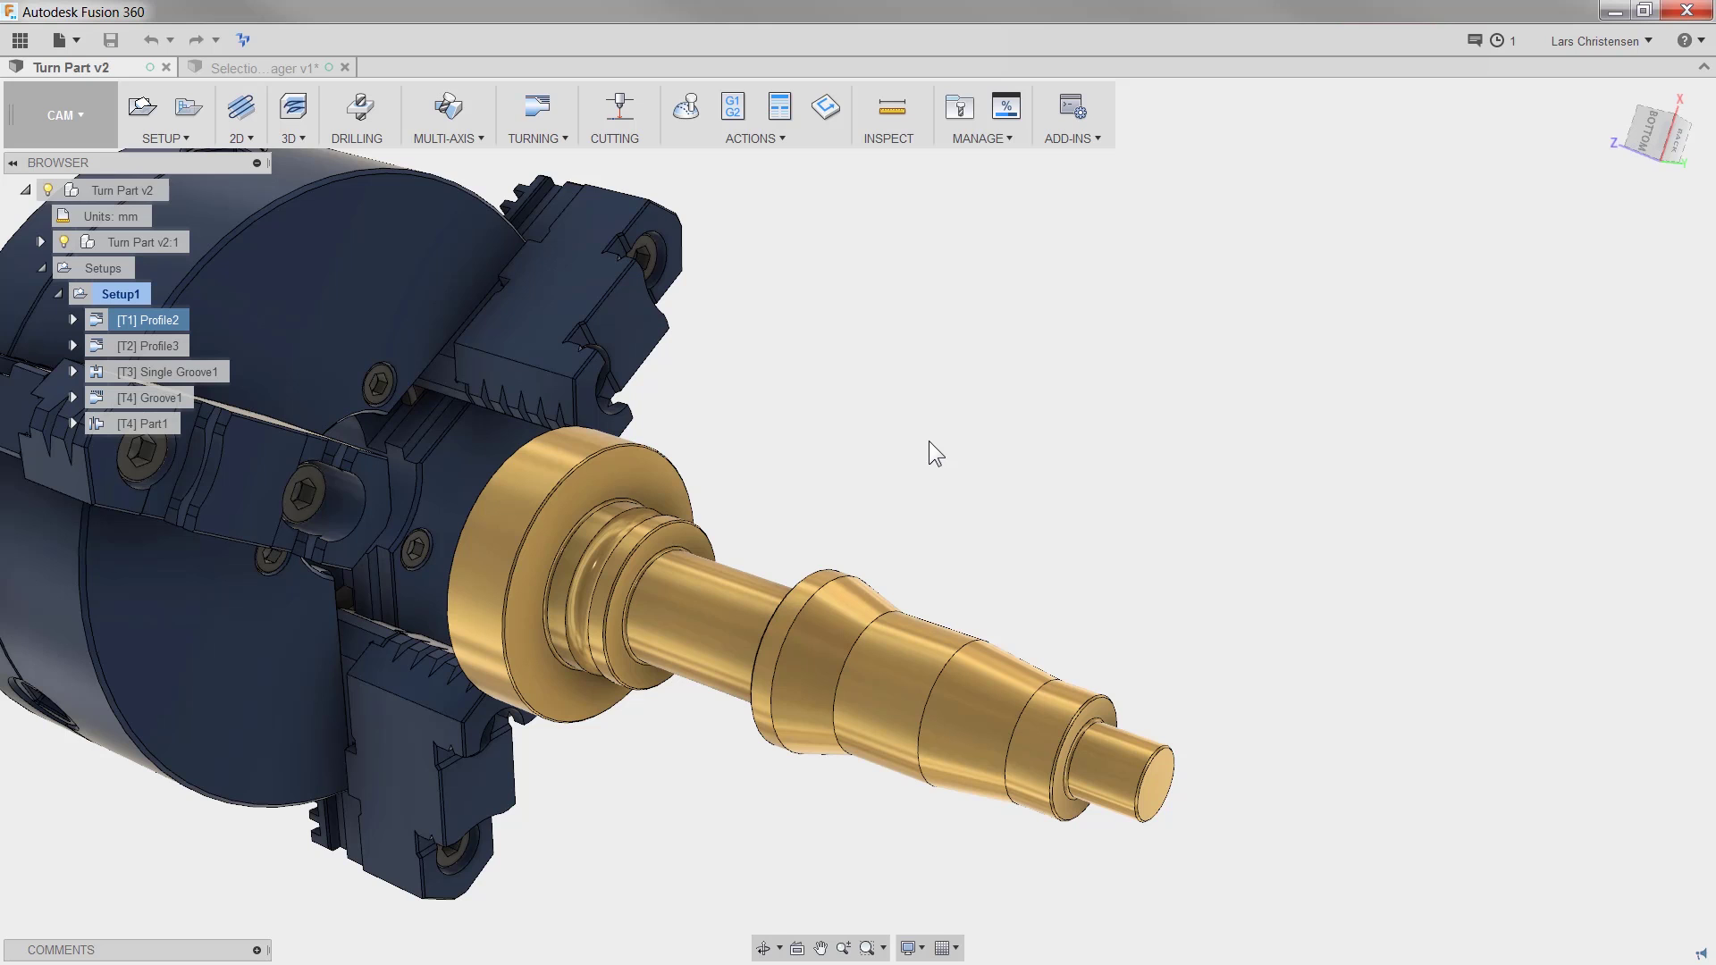
Open the Profile2 turning operation for editing and examine its passes settings.
click(161, 320)
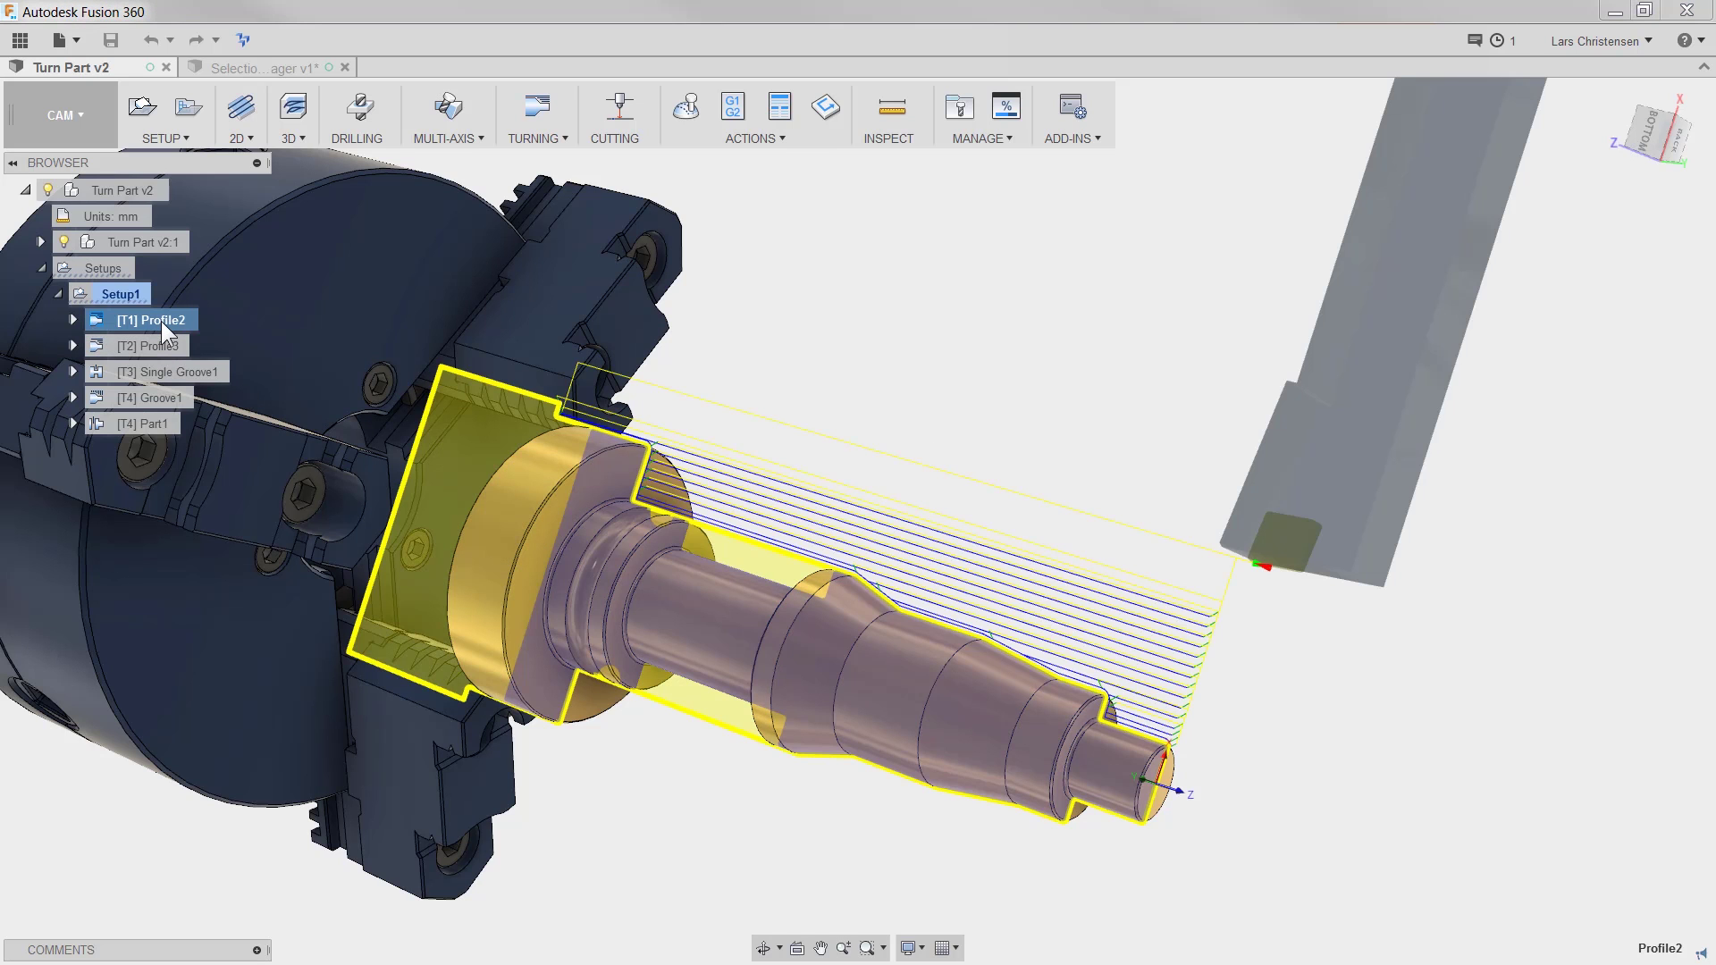
right_click(161, 320)
click(223, 333)
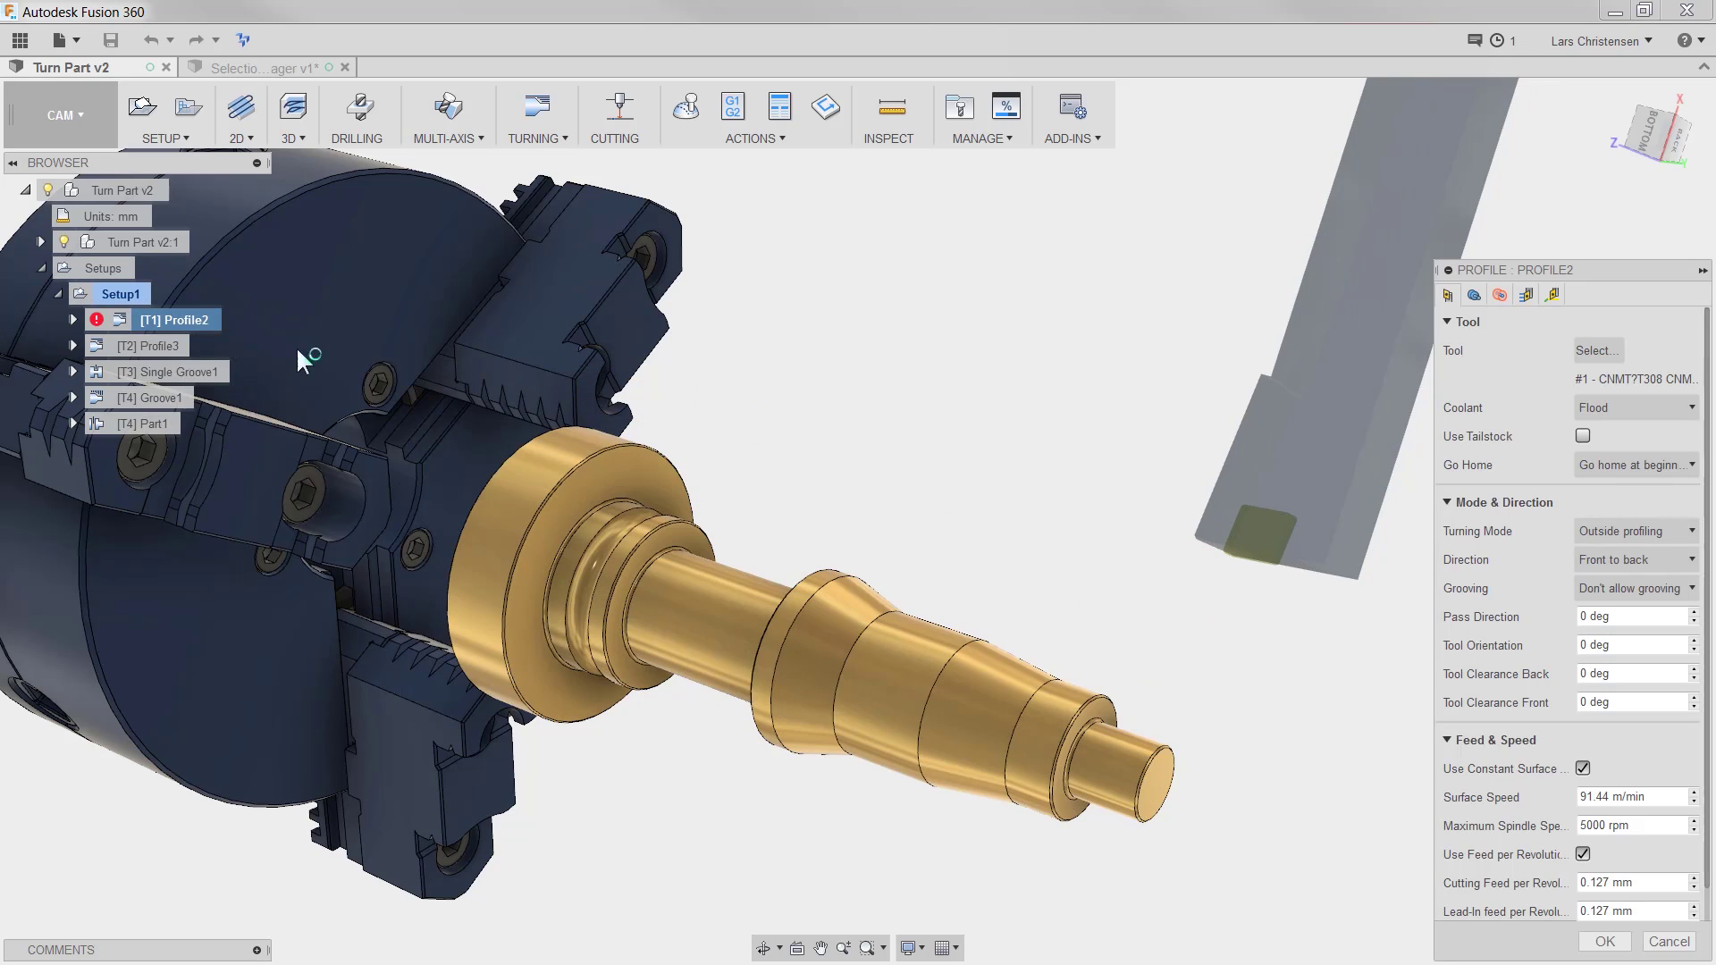
click(1534, 292)
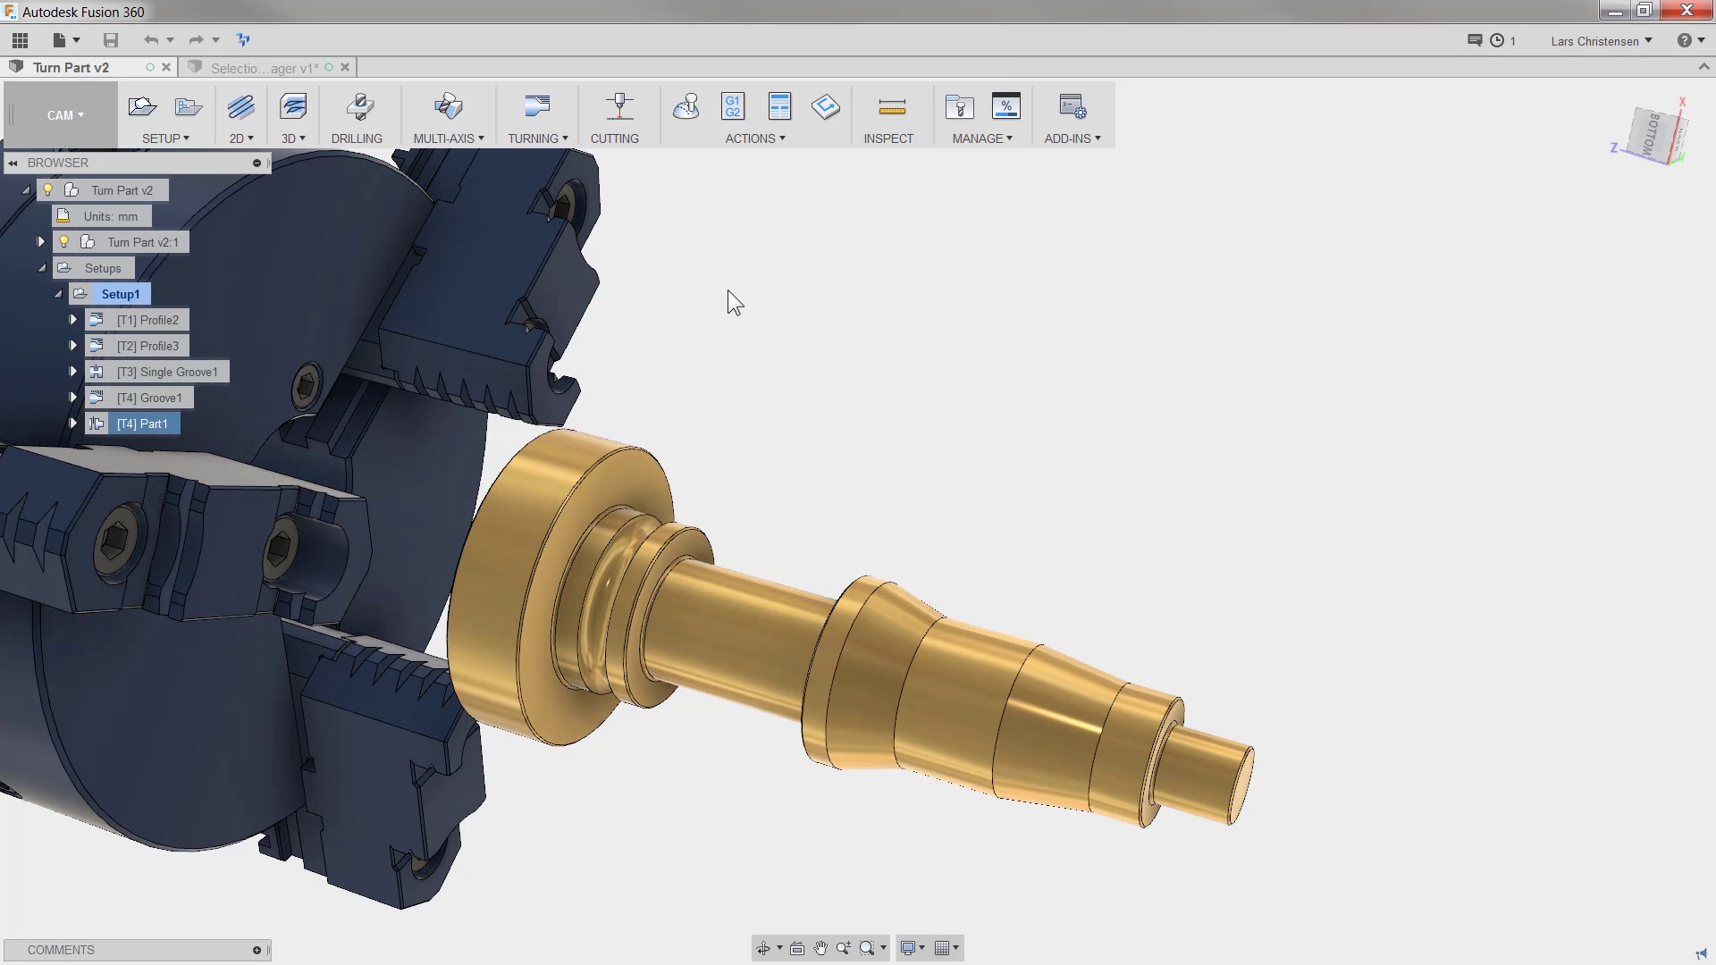
View the part squarely from the bottom and examine the toolpaths of Single Groove1, Groove1 and Part1.
click(1653, 137)
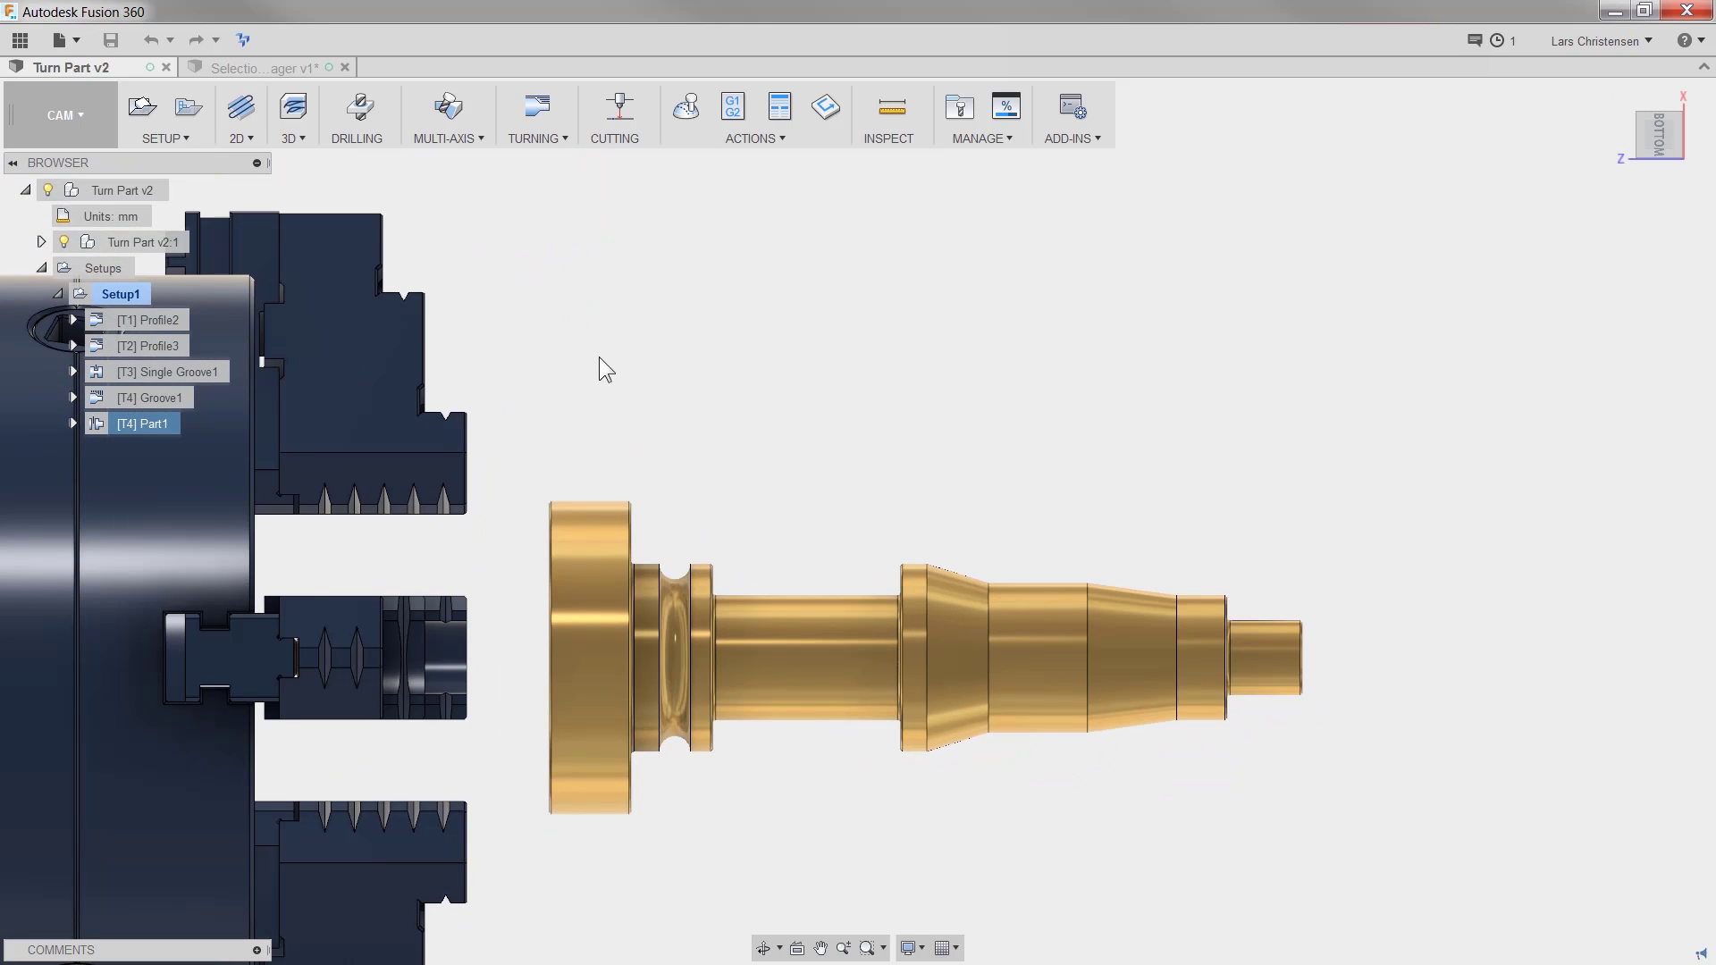
click(175, 371)
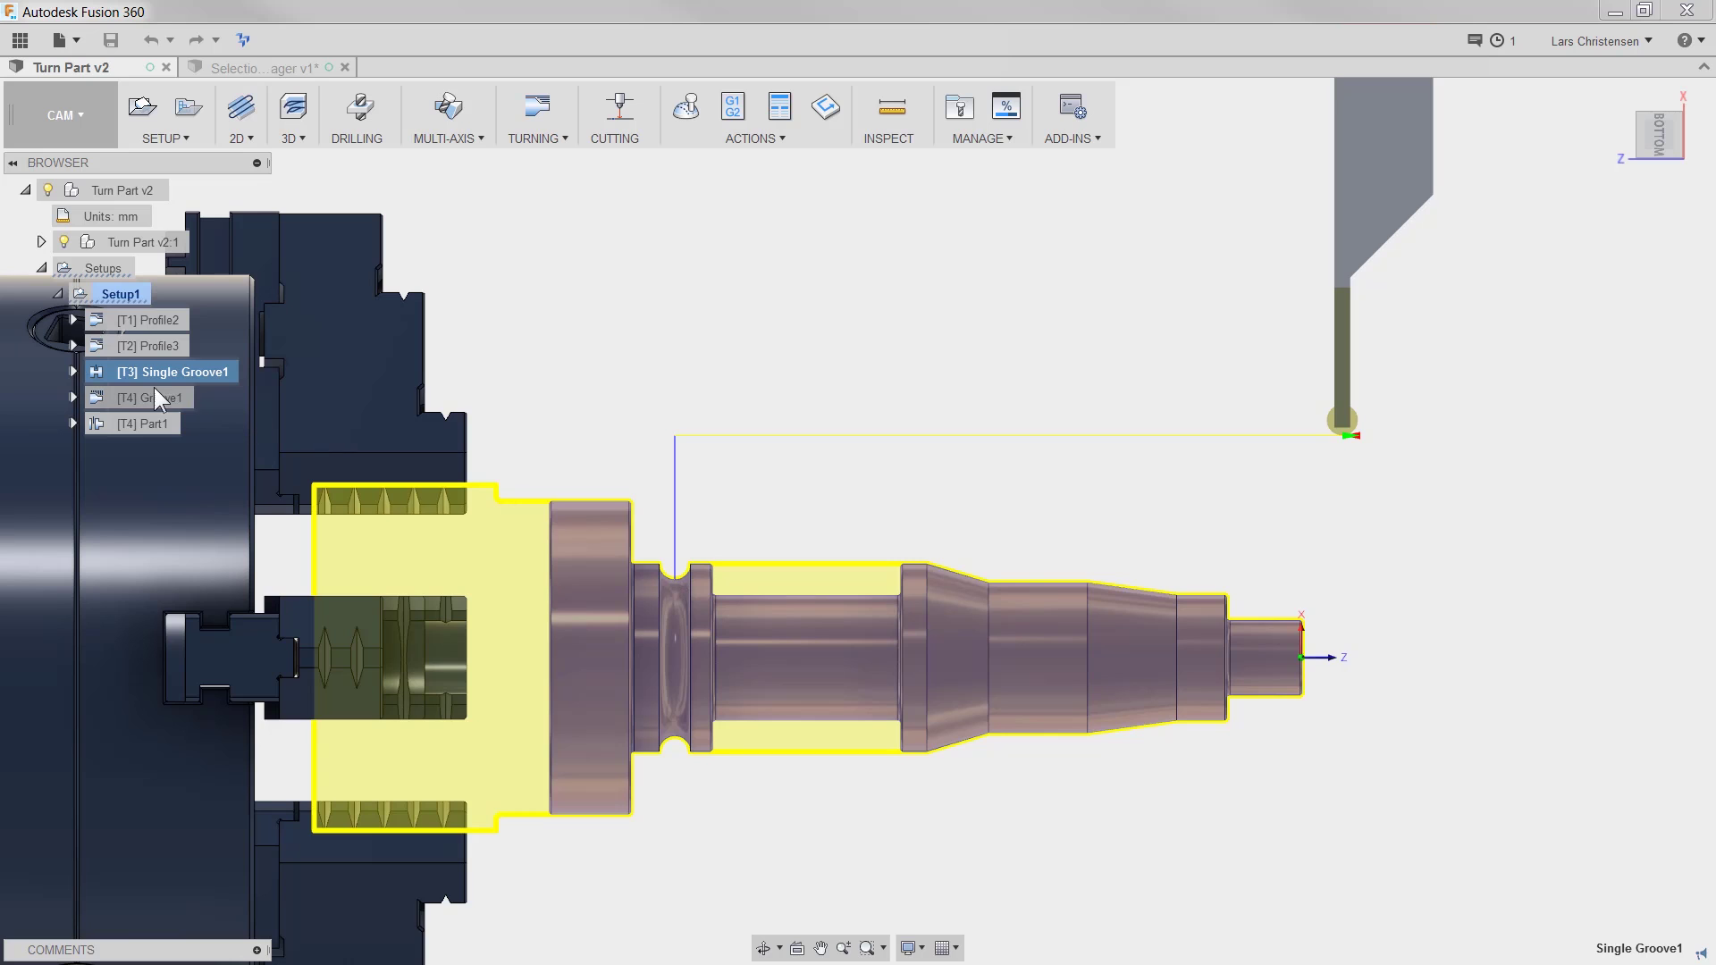
click(148, 397)
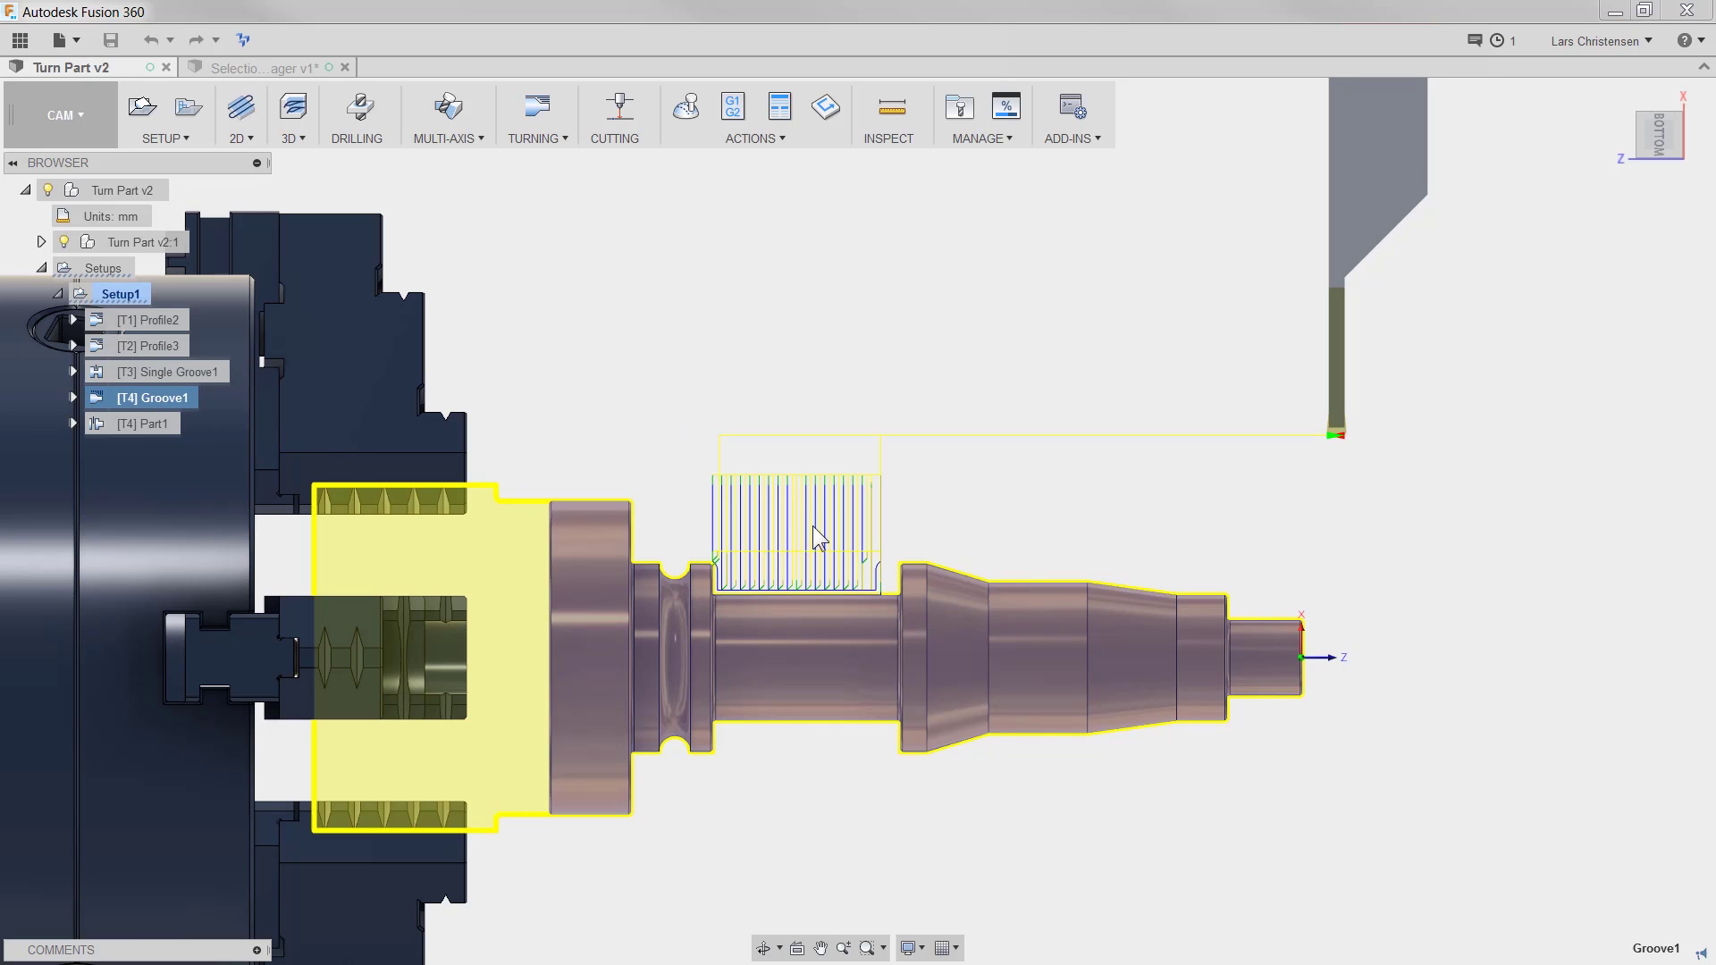
click(152, 425)
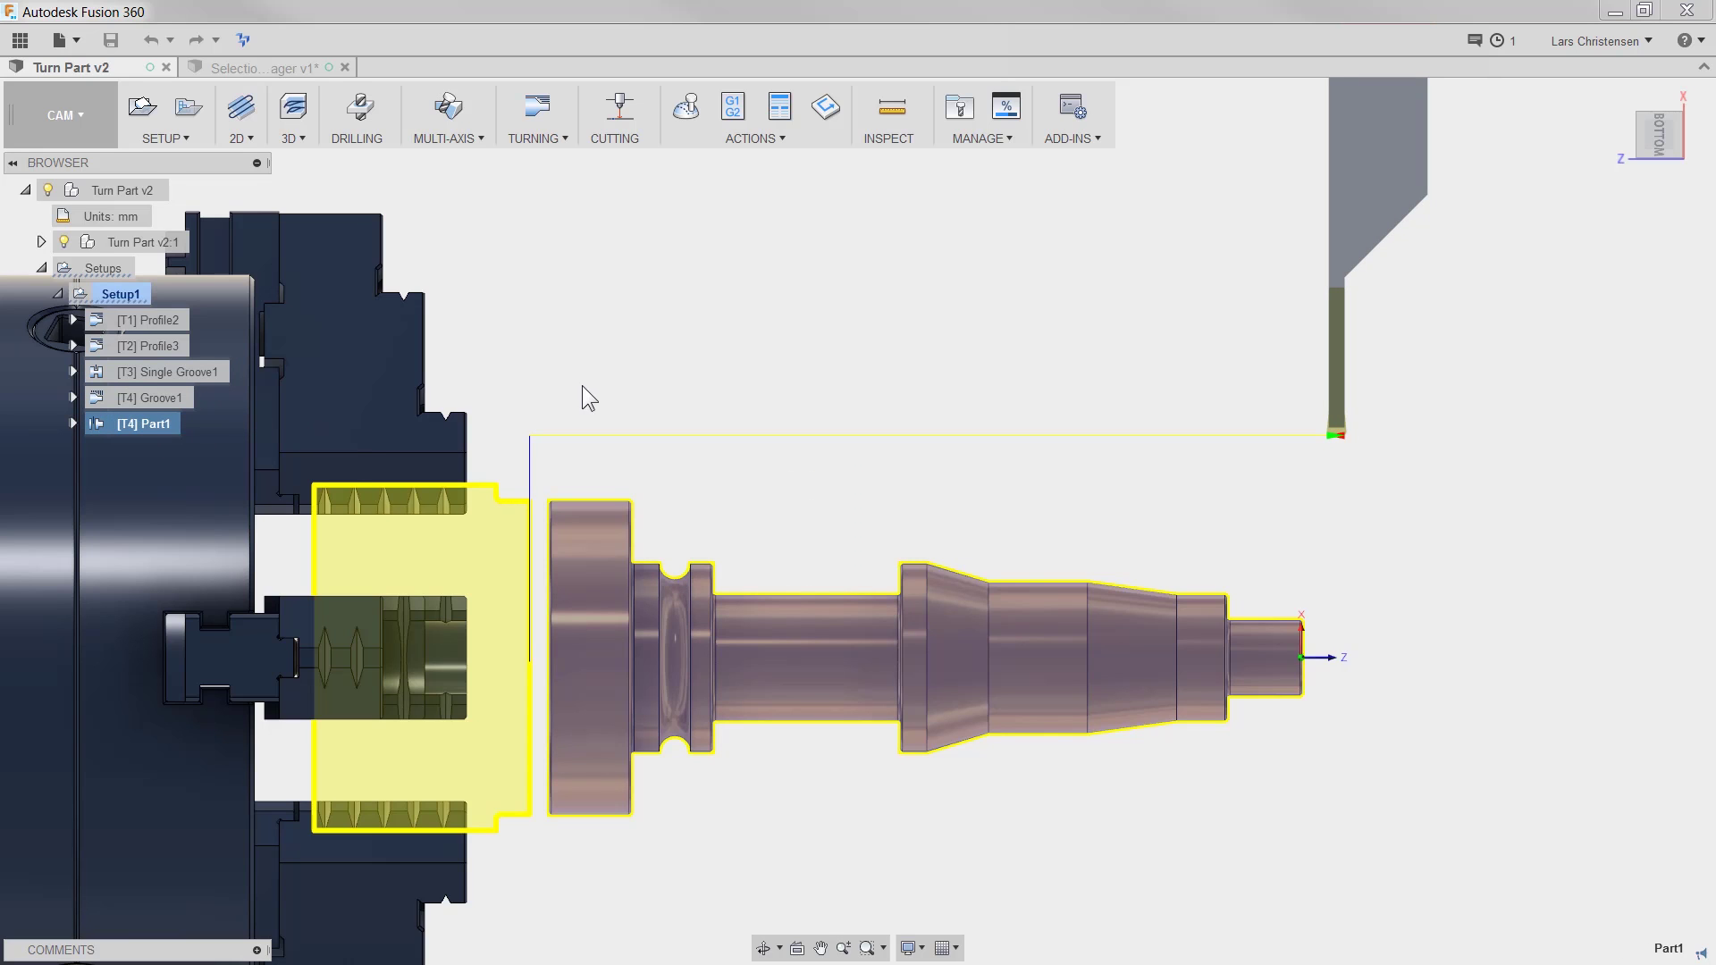
Edit the Part1 operation and enable Allow Rapid Retract in its passes settings.
right_click(159, 426)
click(206, 437)
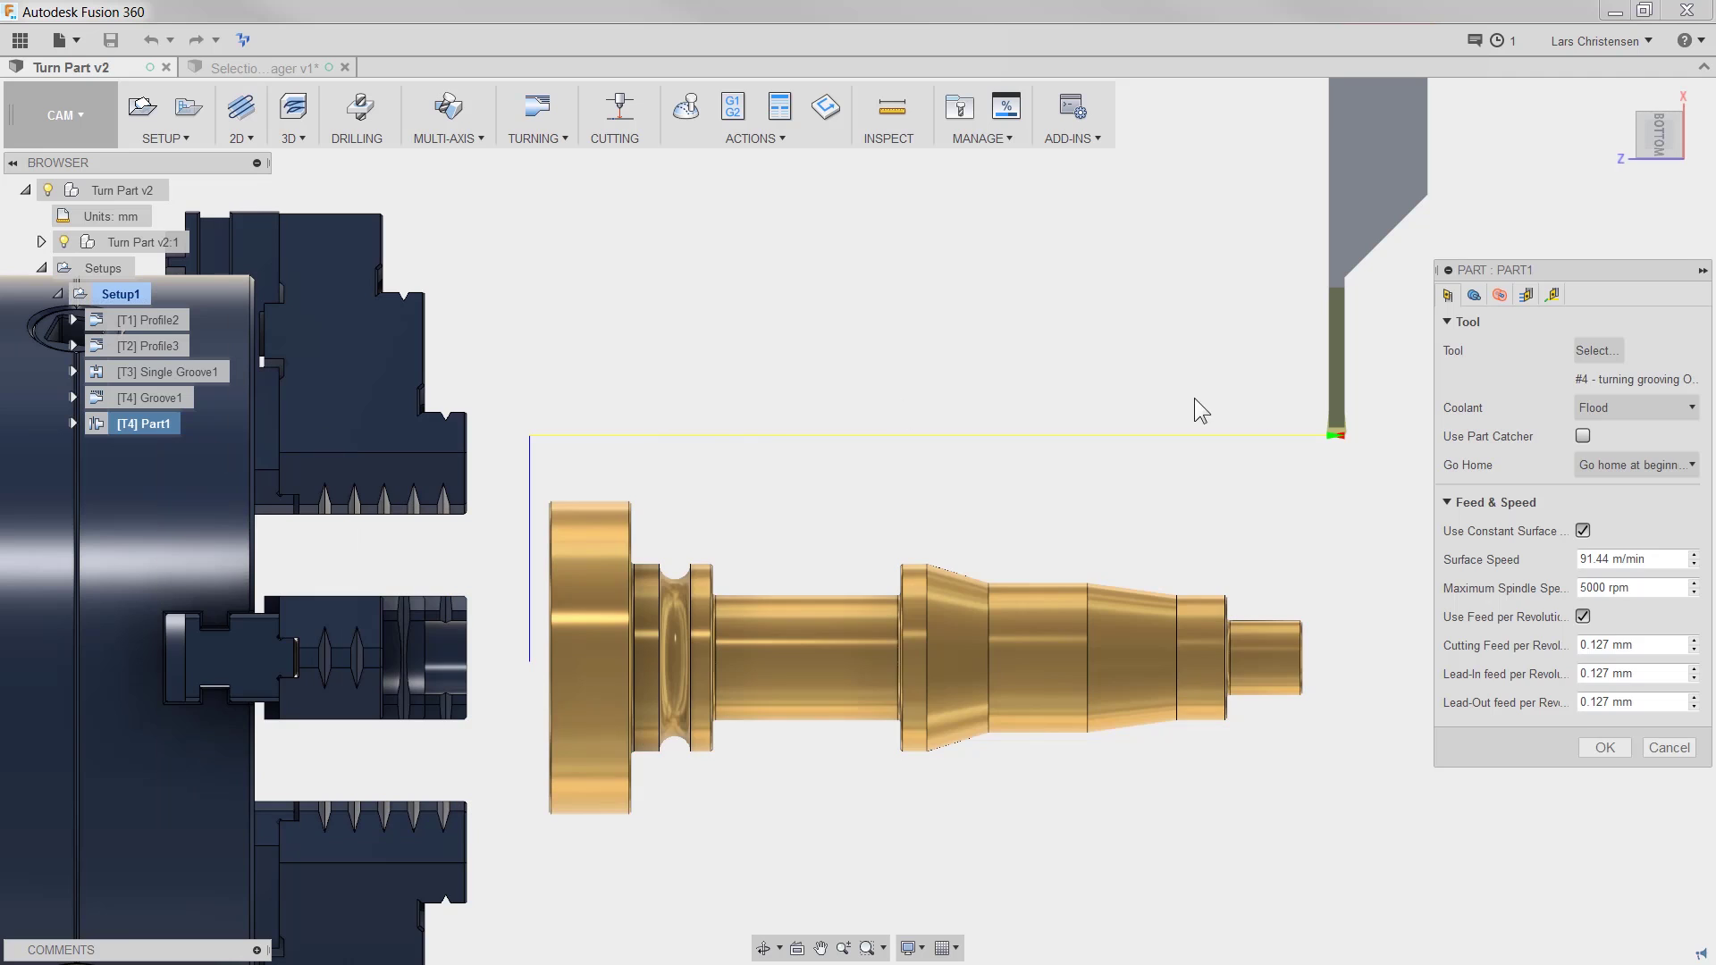
click(1525, 295)
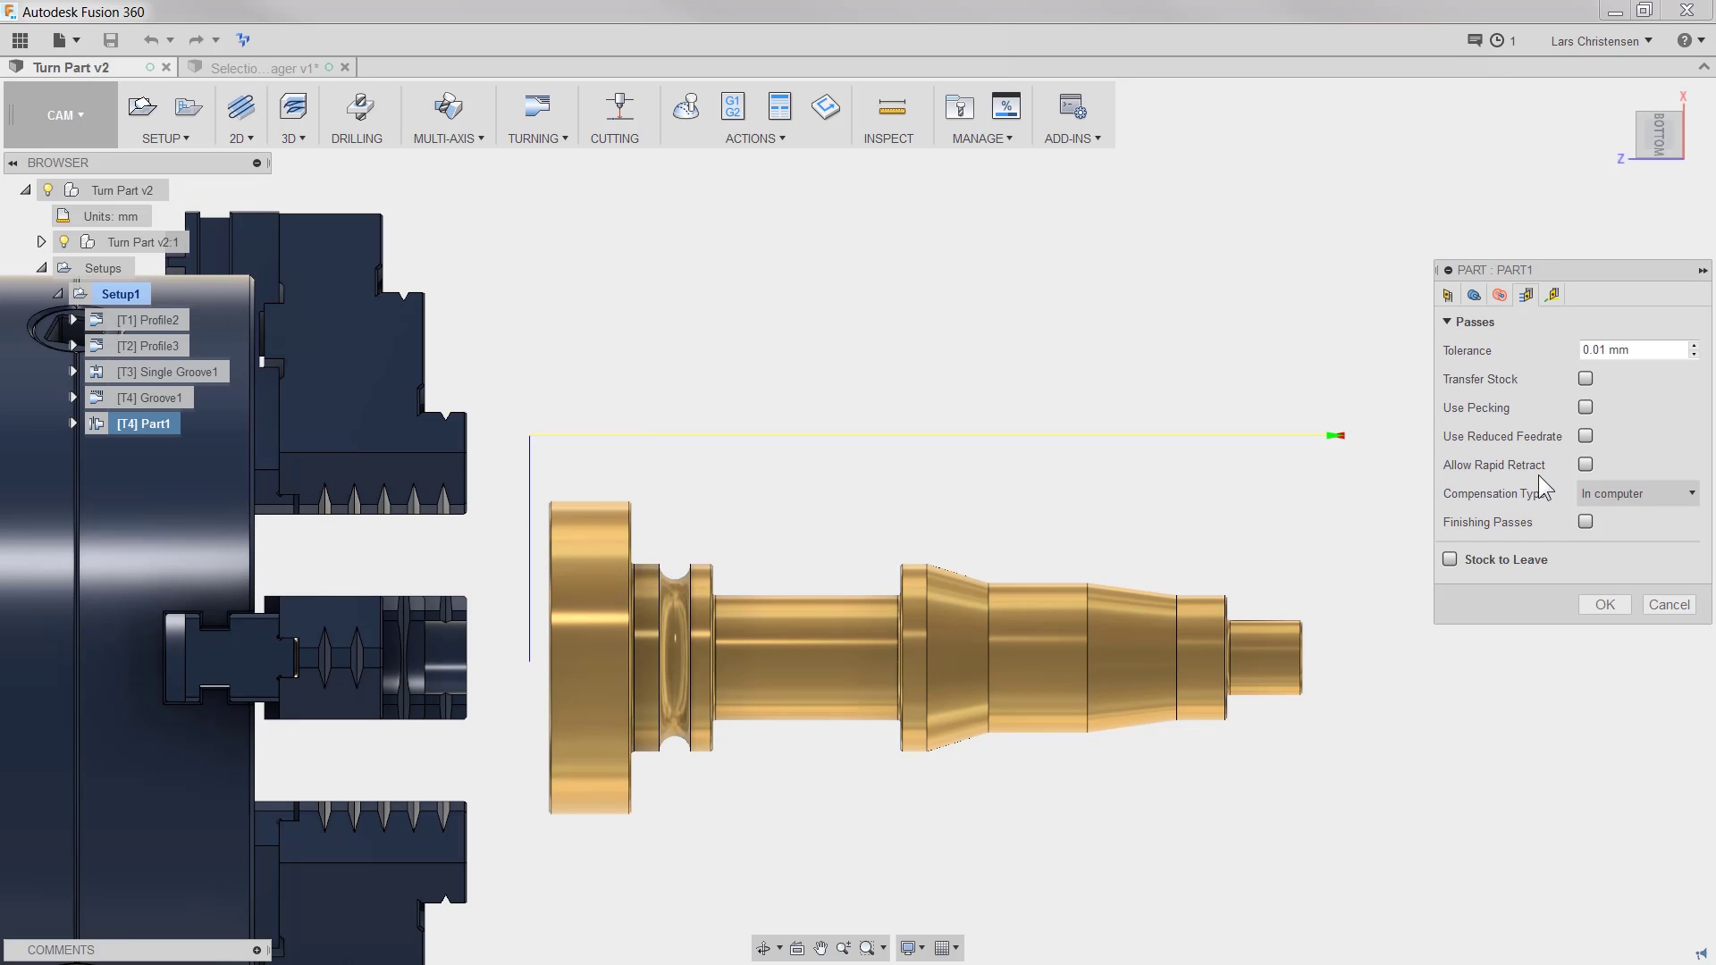
click(1587, 466)
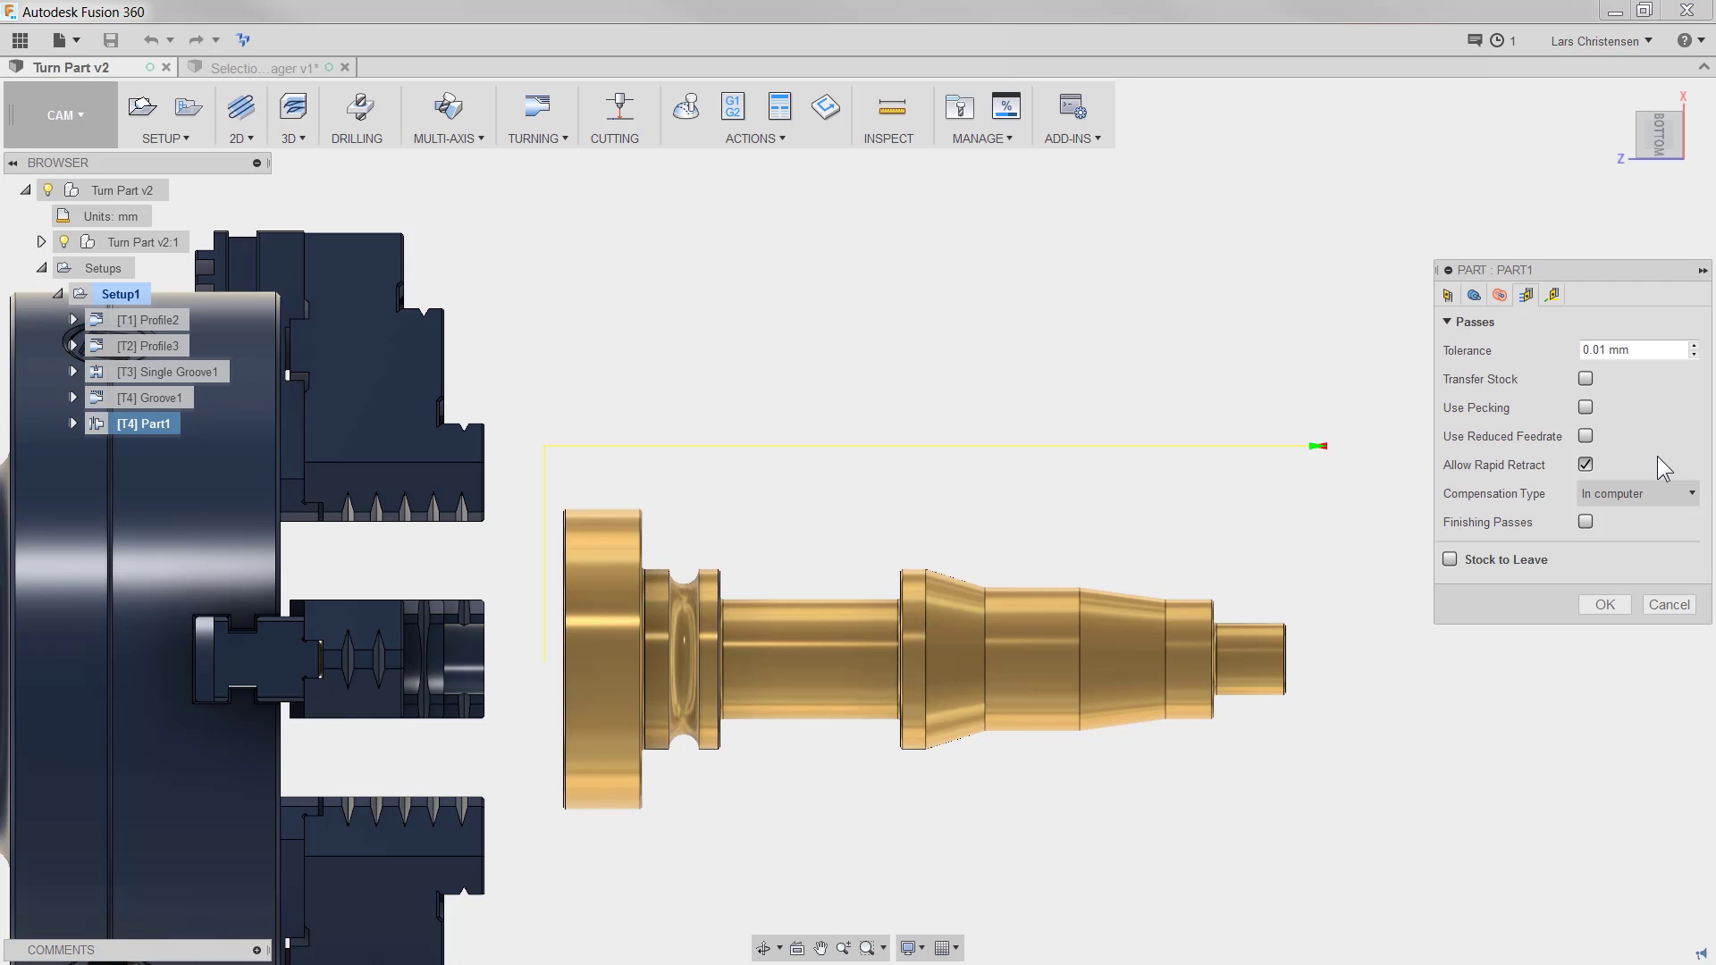
Check the Part1 operation's tool settings and enable Use Reduced Feedrate for its passes.
click(1446, 296)
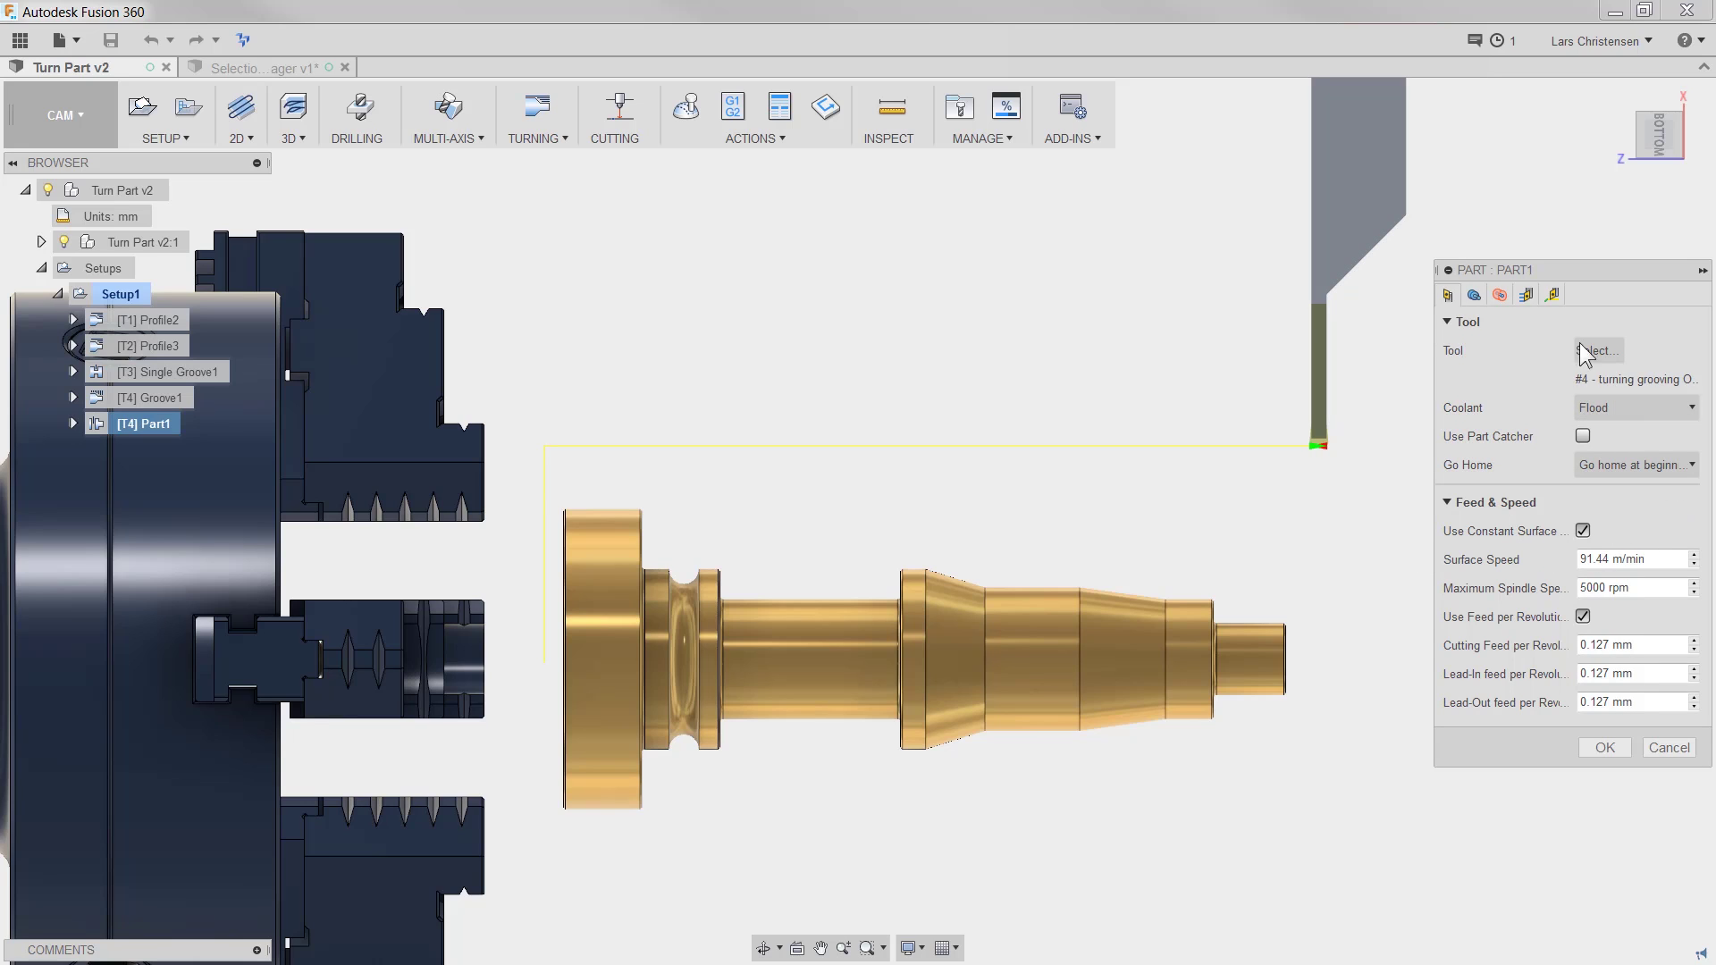
click(1528, 296)
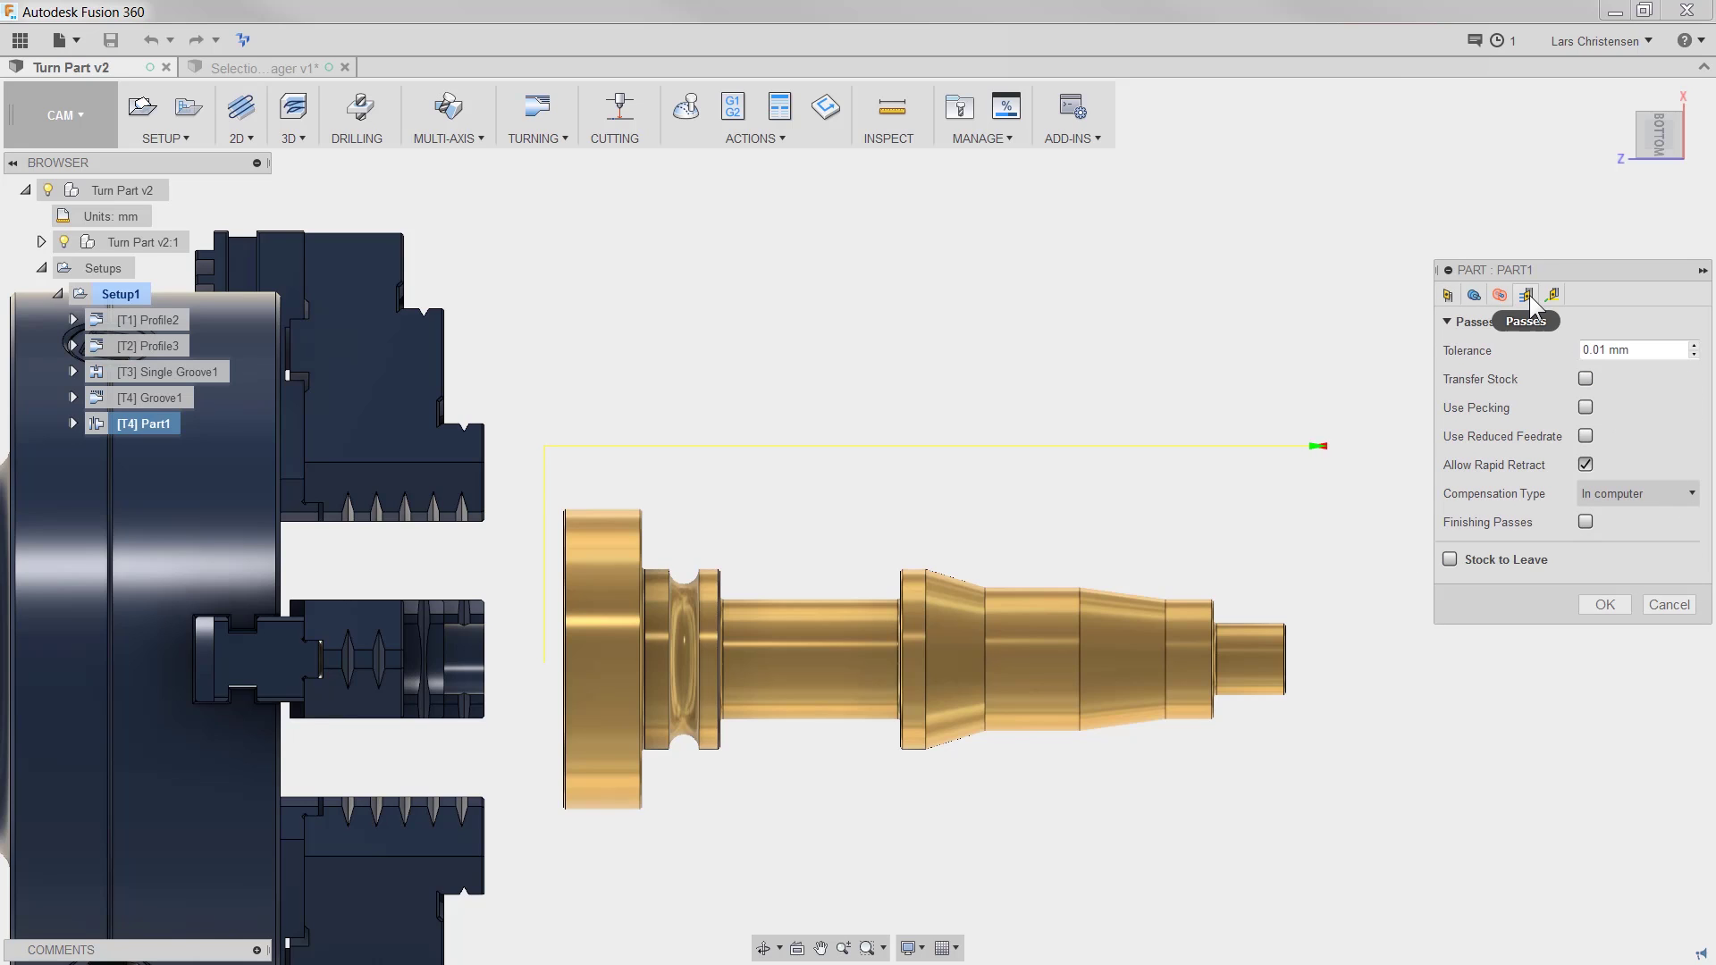
click(1585, 436)
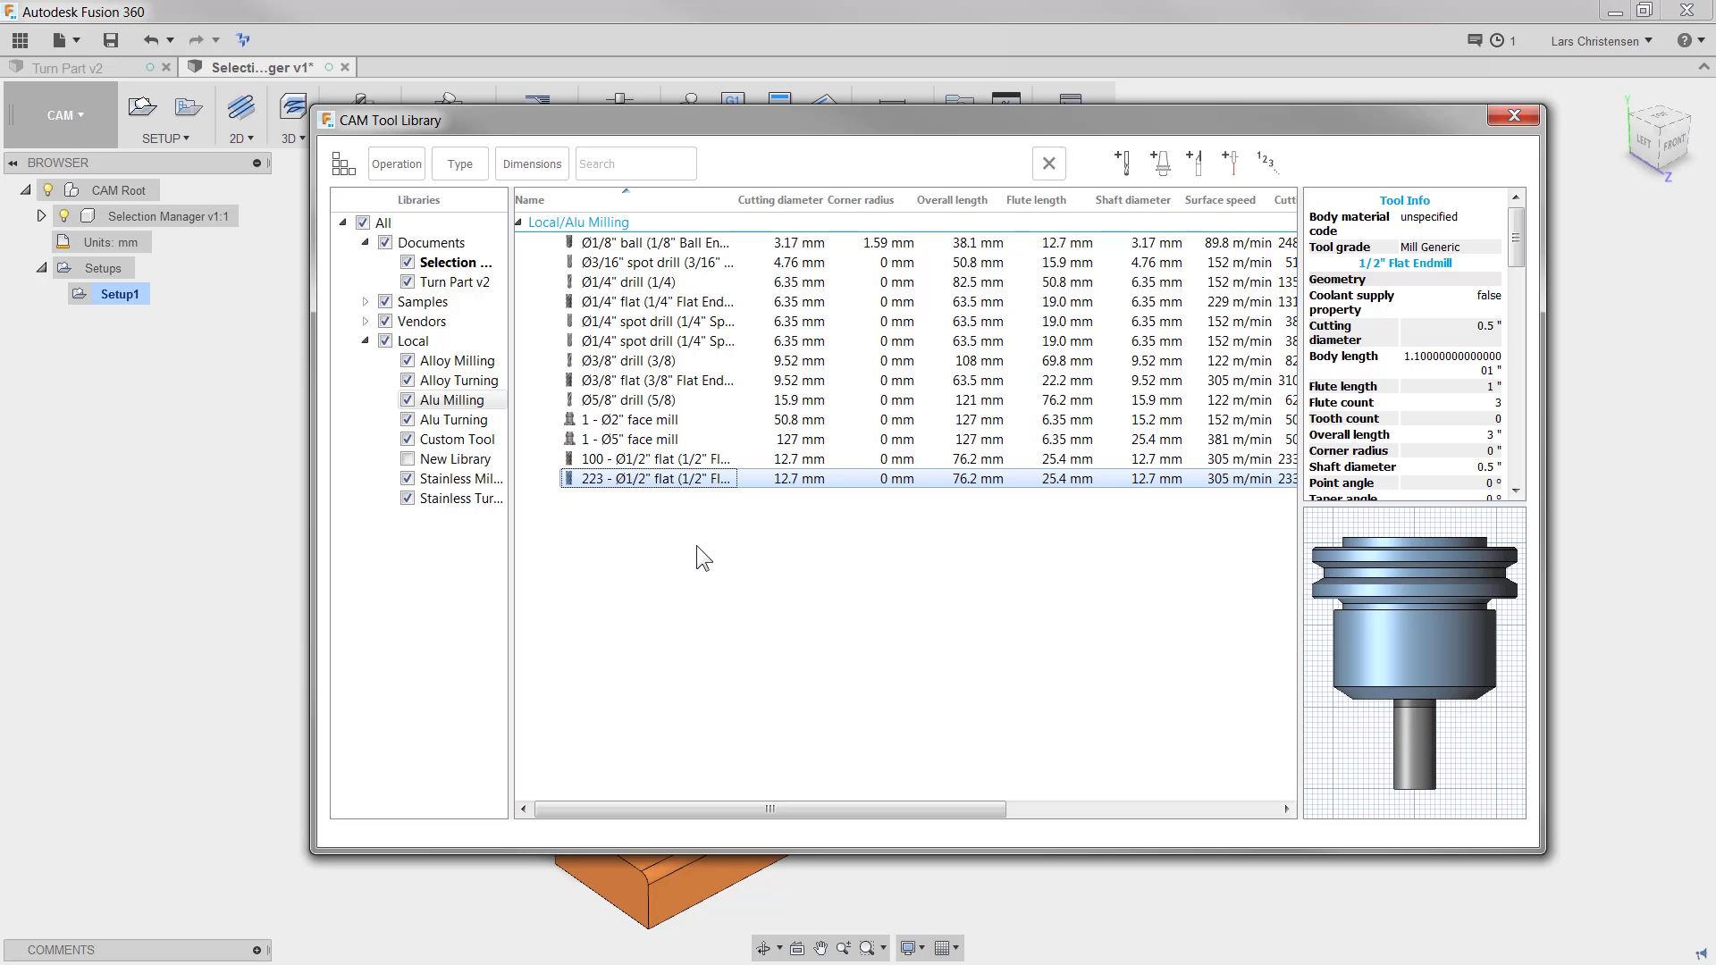
Edit the 223 - Ø1/2" flat end mill in the Alu Milling library and set its spindle speed to 15000 rpm.
right_click(674, 472)
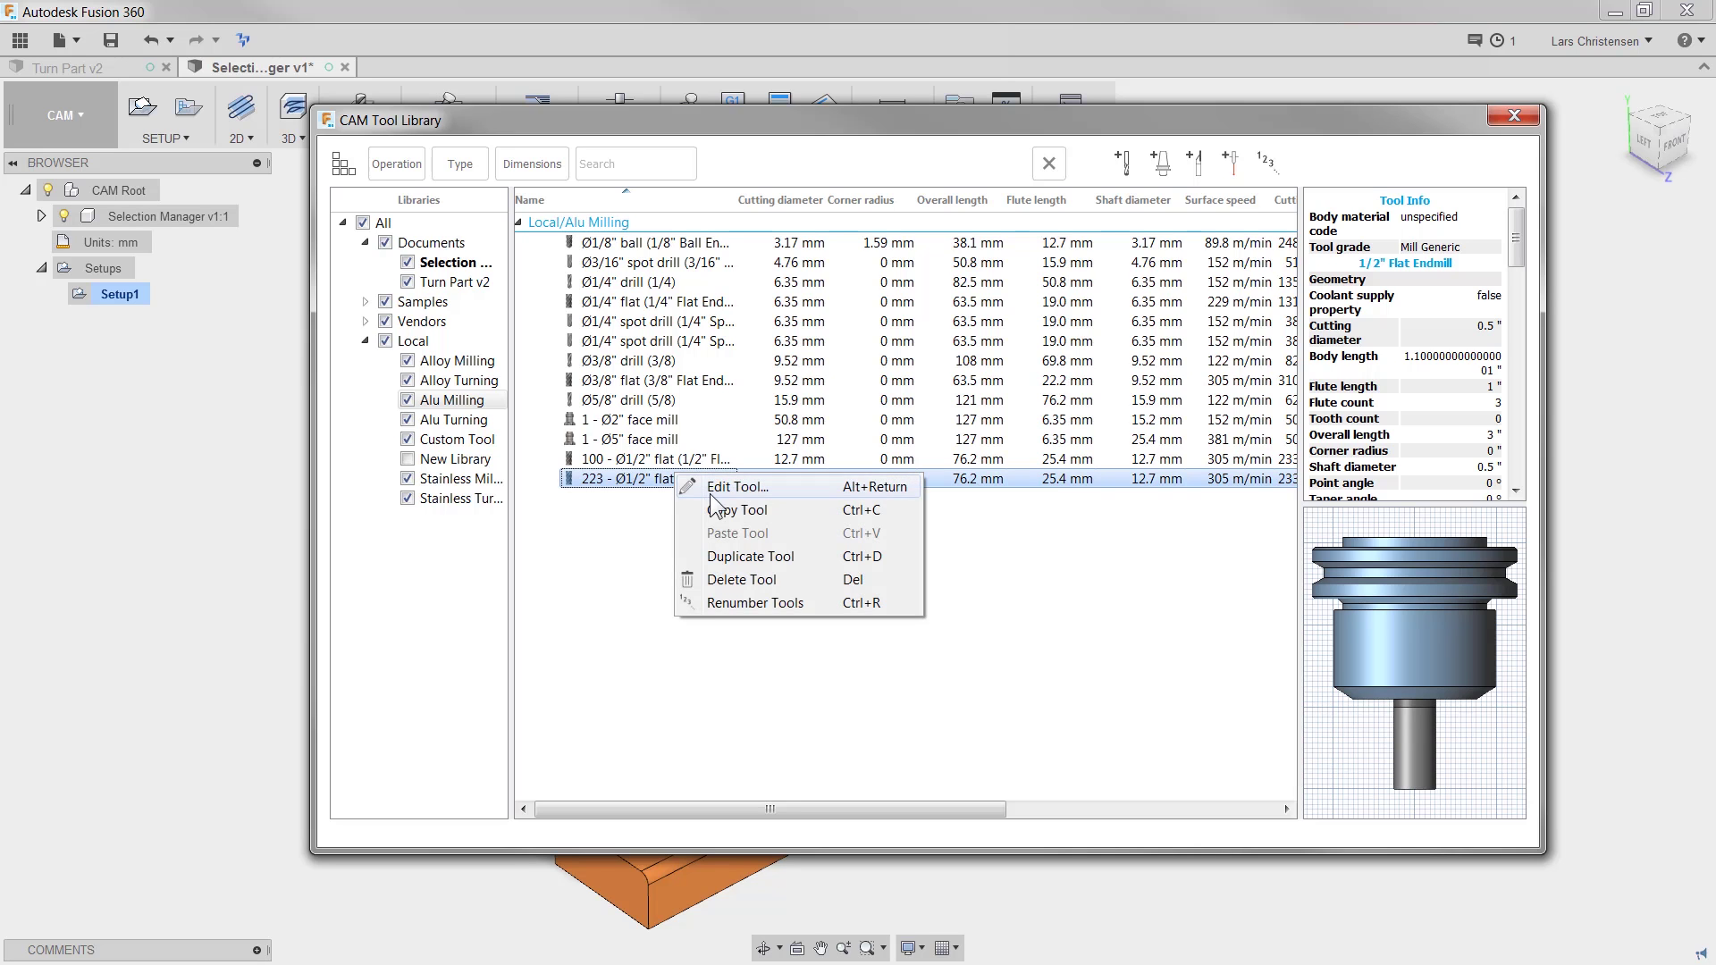
click(707, 487)
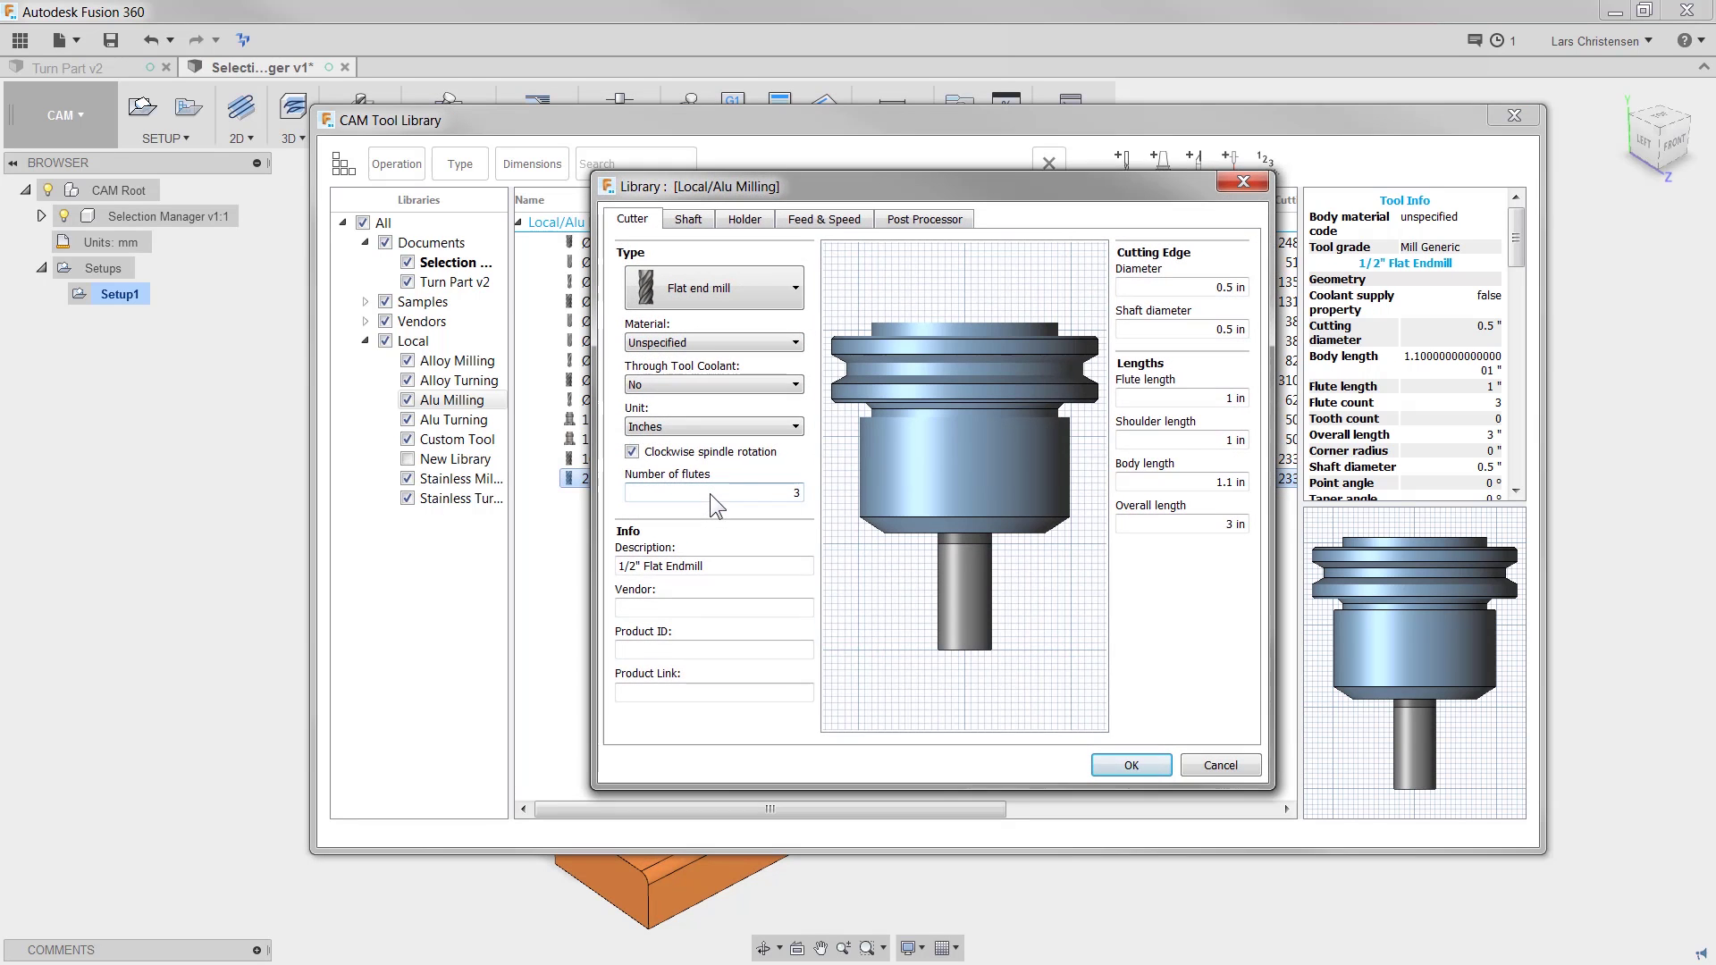
click(807, 219)
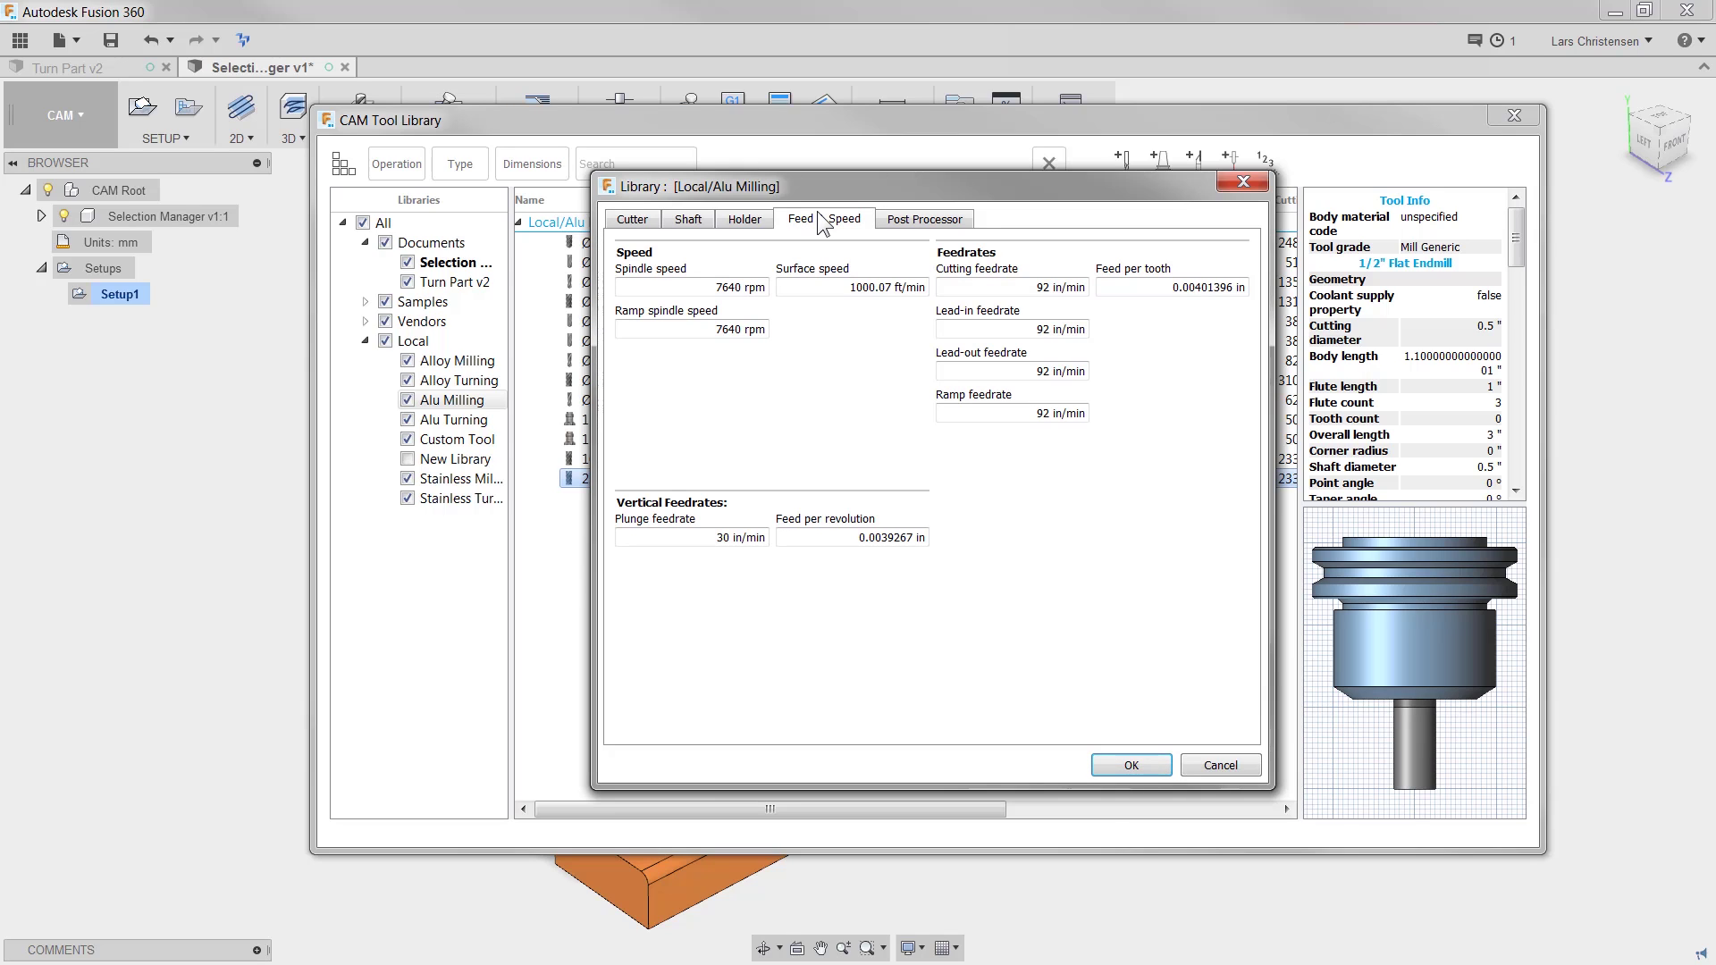
double_click(716, 289)
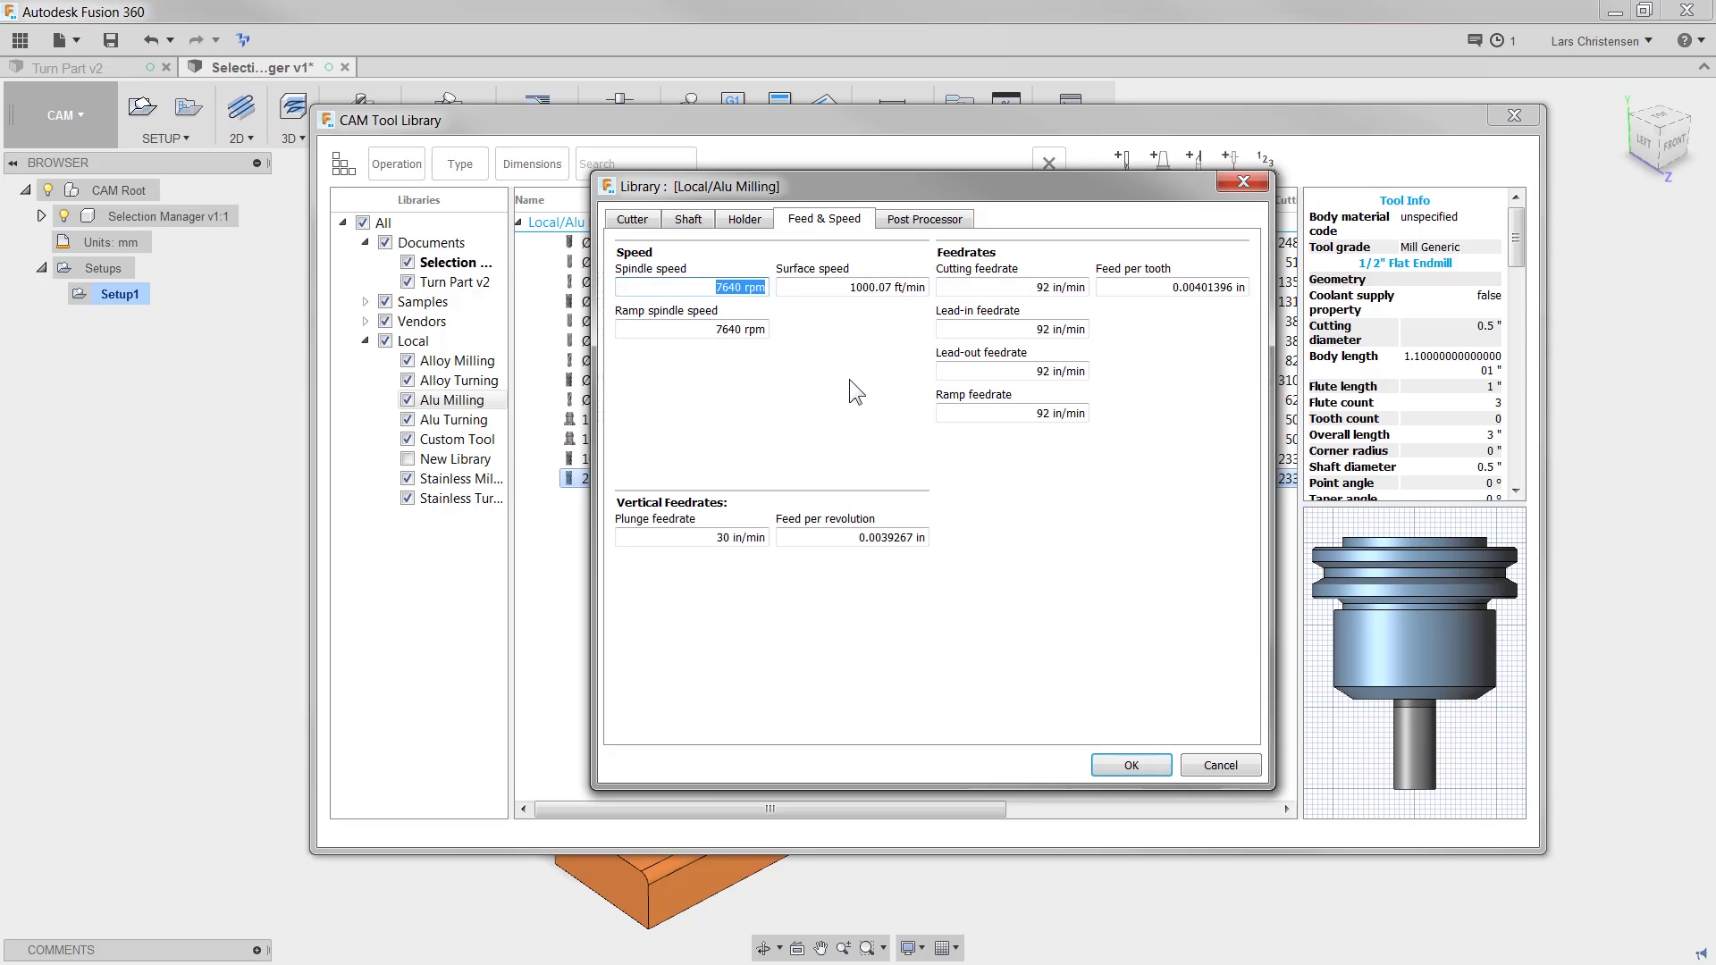
text(15000)
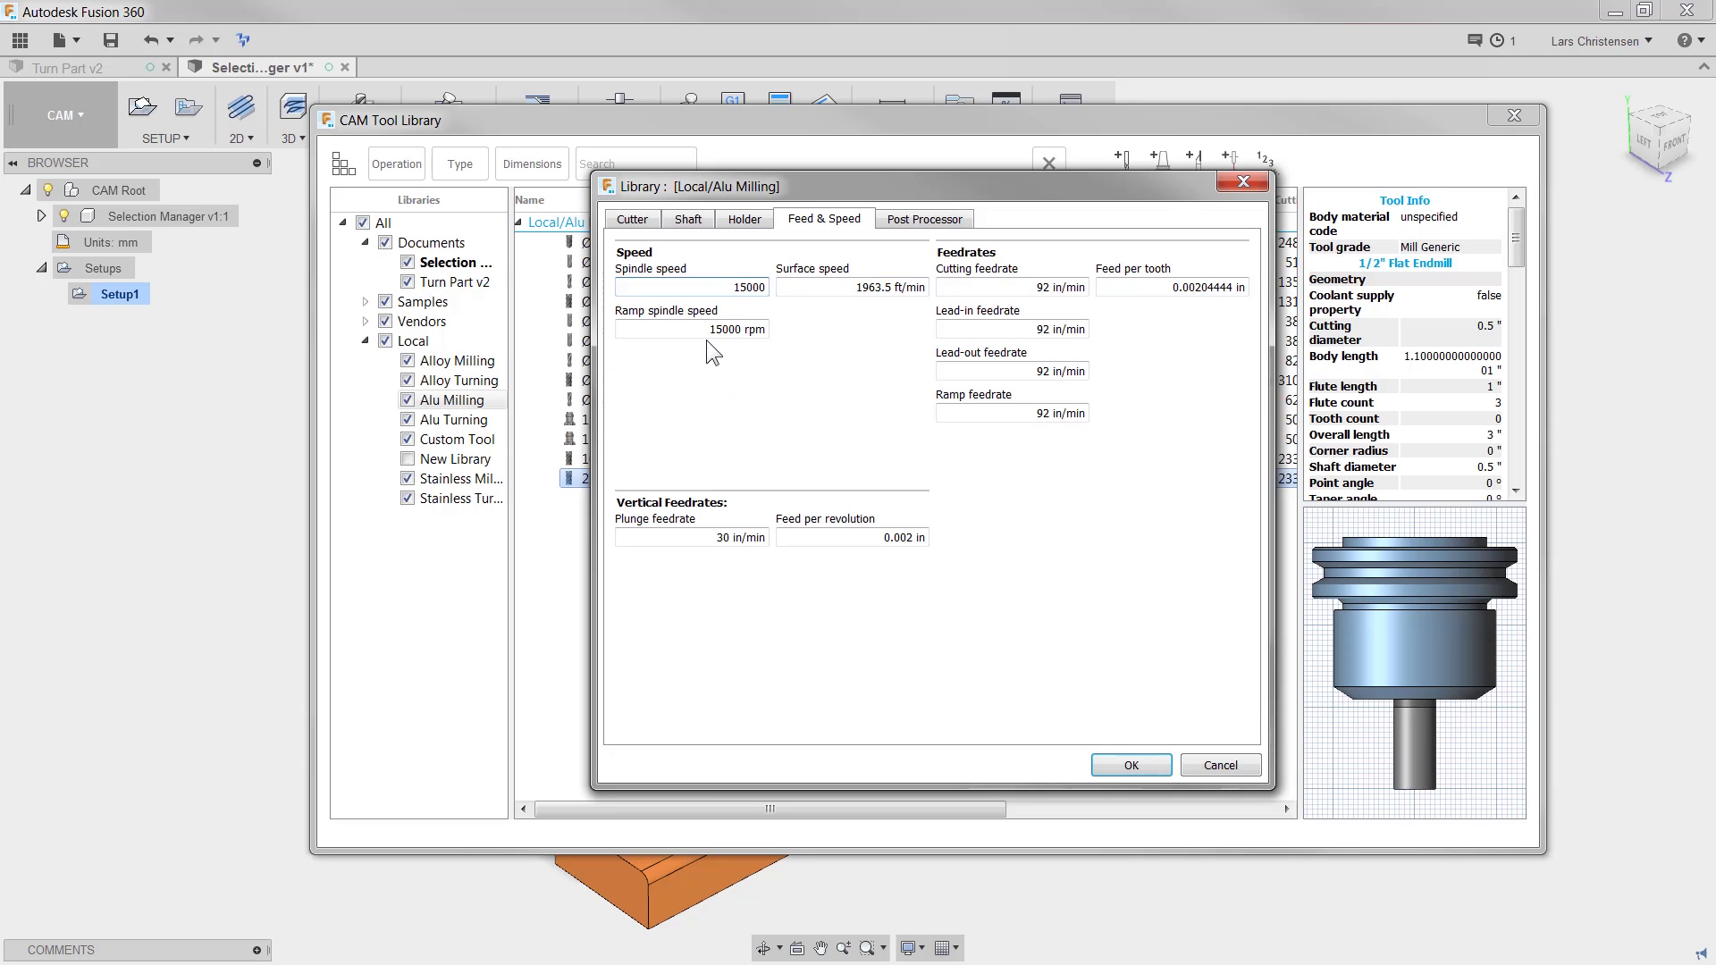
Set the end mill's ramp spindle speed to 1200 rpm and its spindle speed to 8000 rpm.
drag(709, 333, 741, 343)
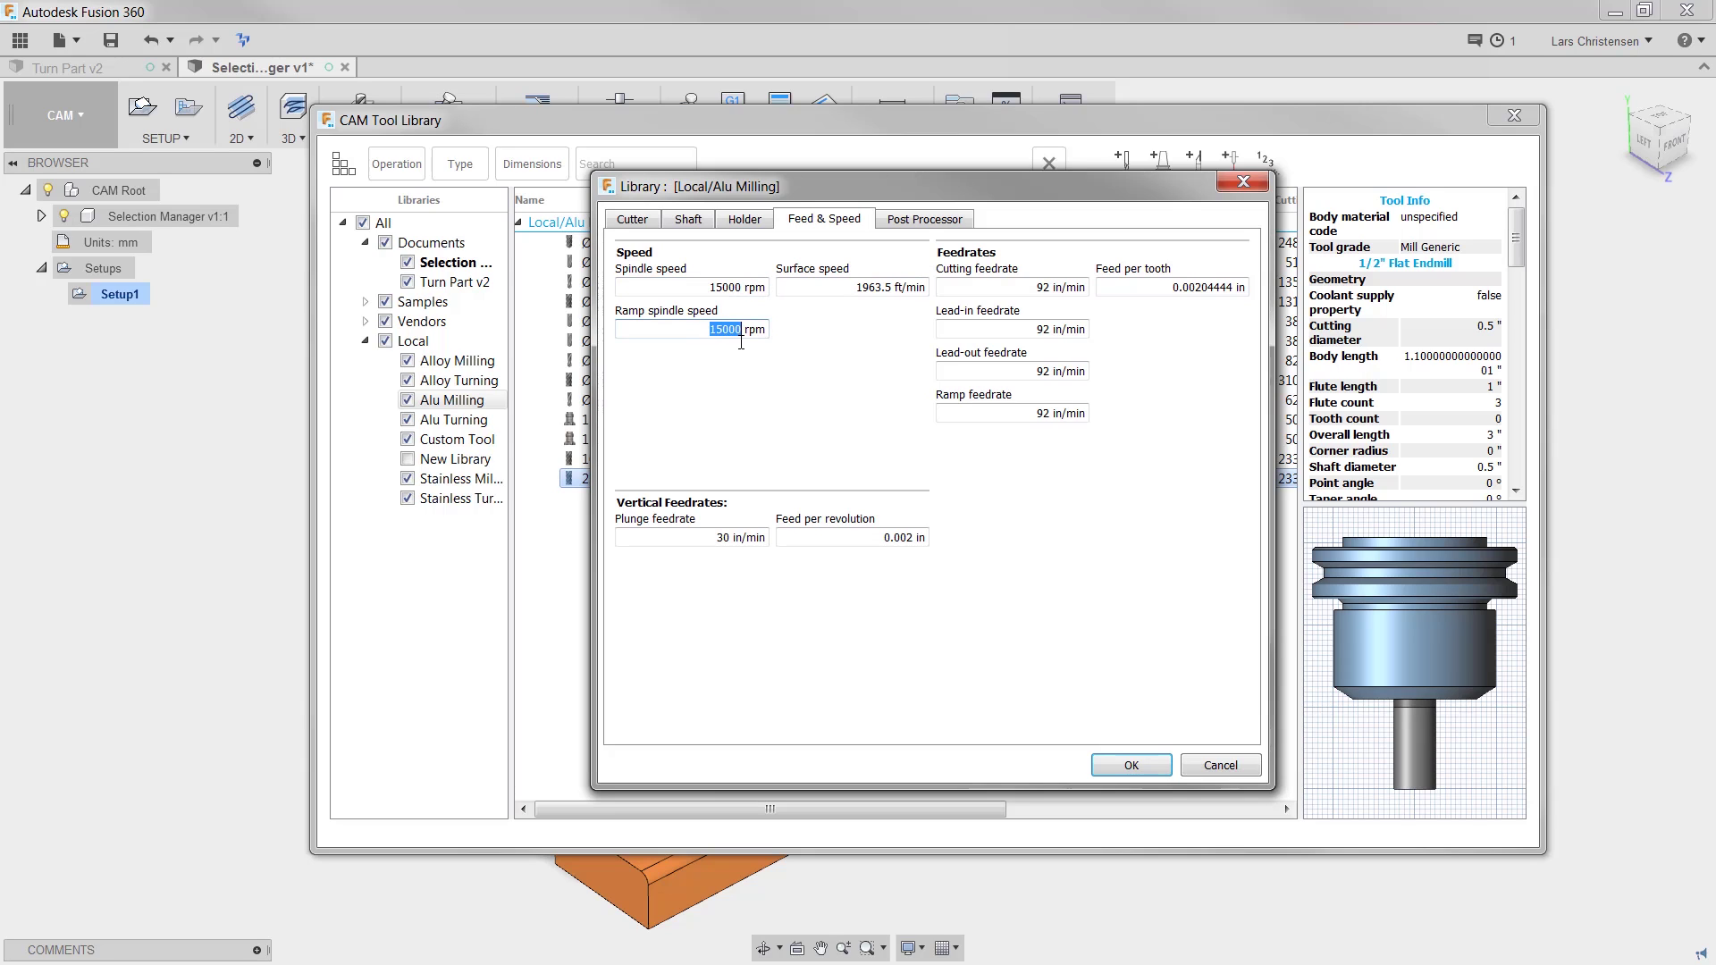
text(1200)
key(shift+Tab)
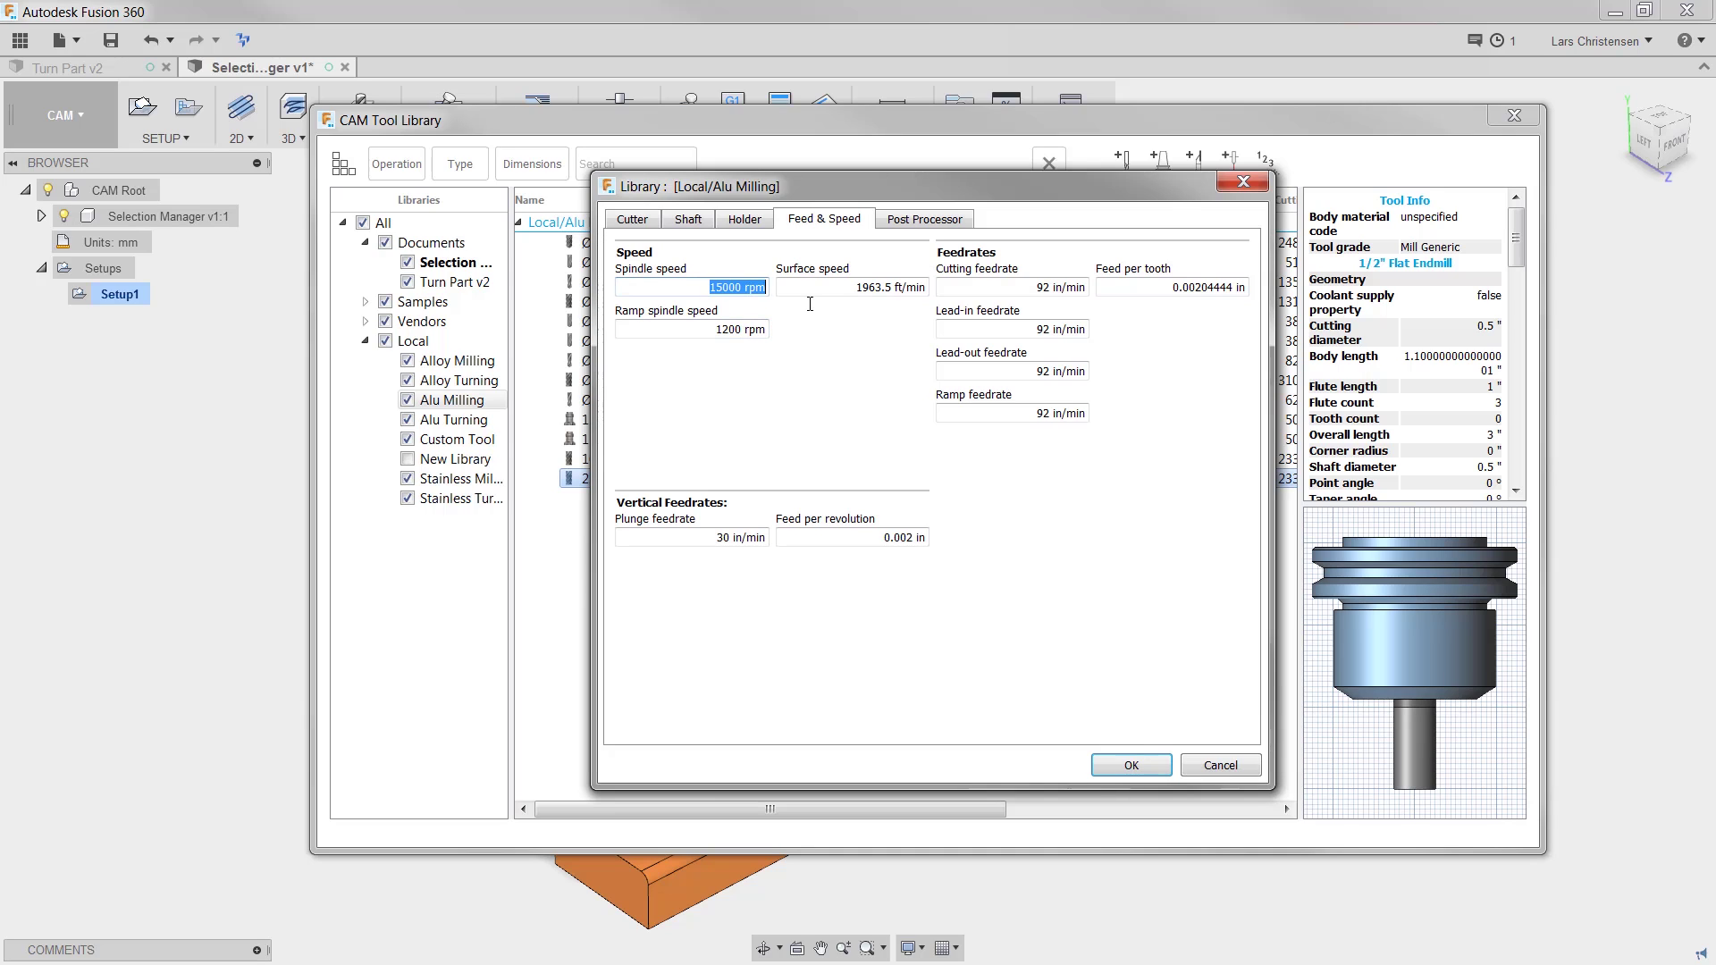
text(8000)
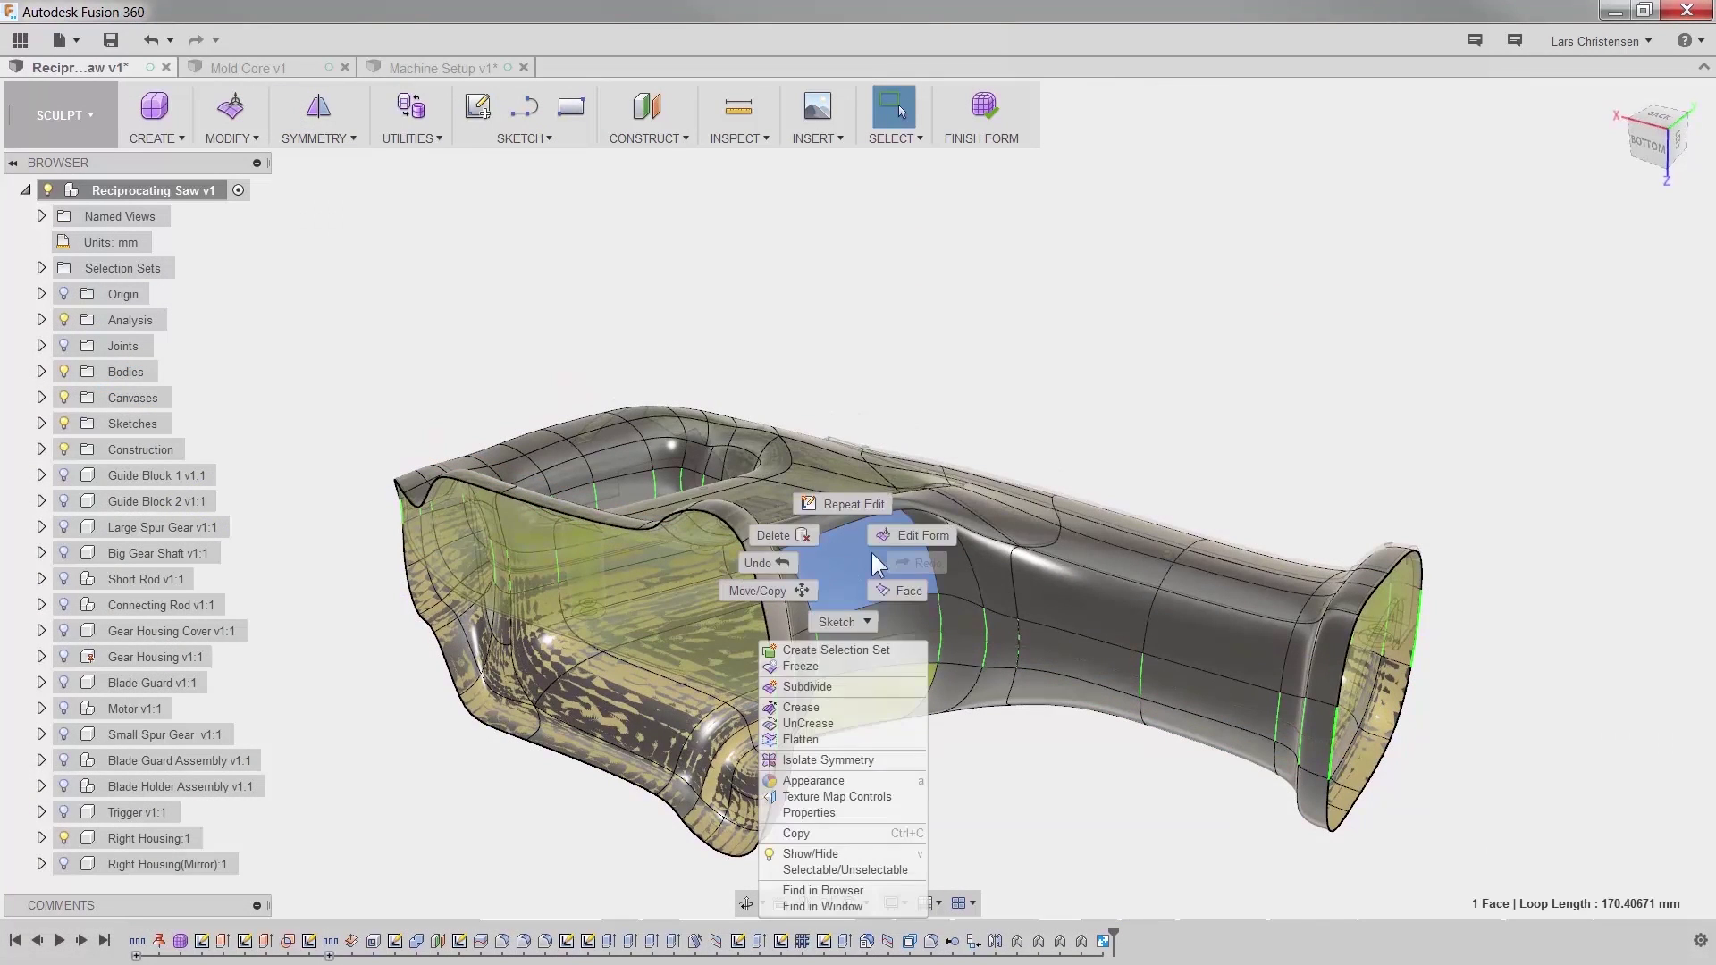
Move the selected face near the front of the saw housing's handle using Edit Form.
click(910, 534)
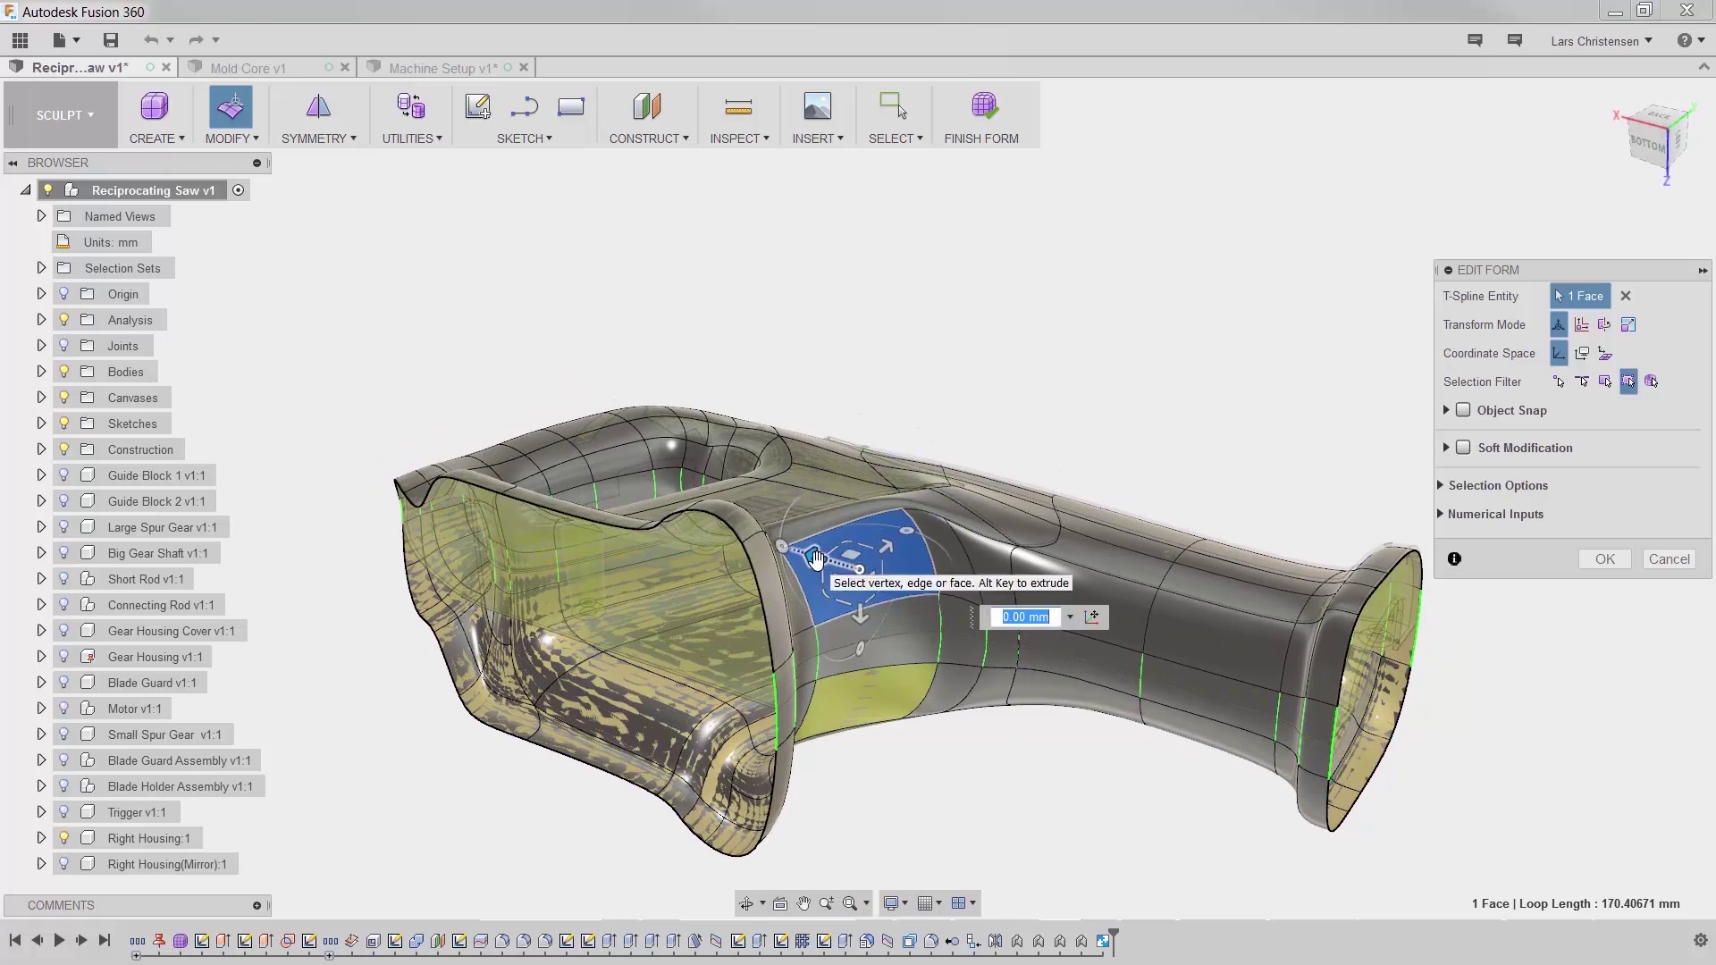
drag(815, 558, 1019, 672)
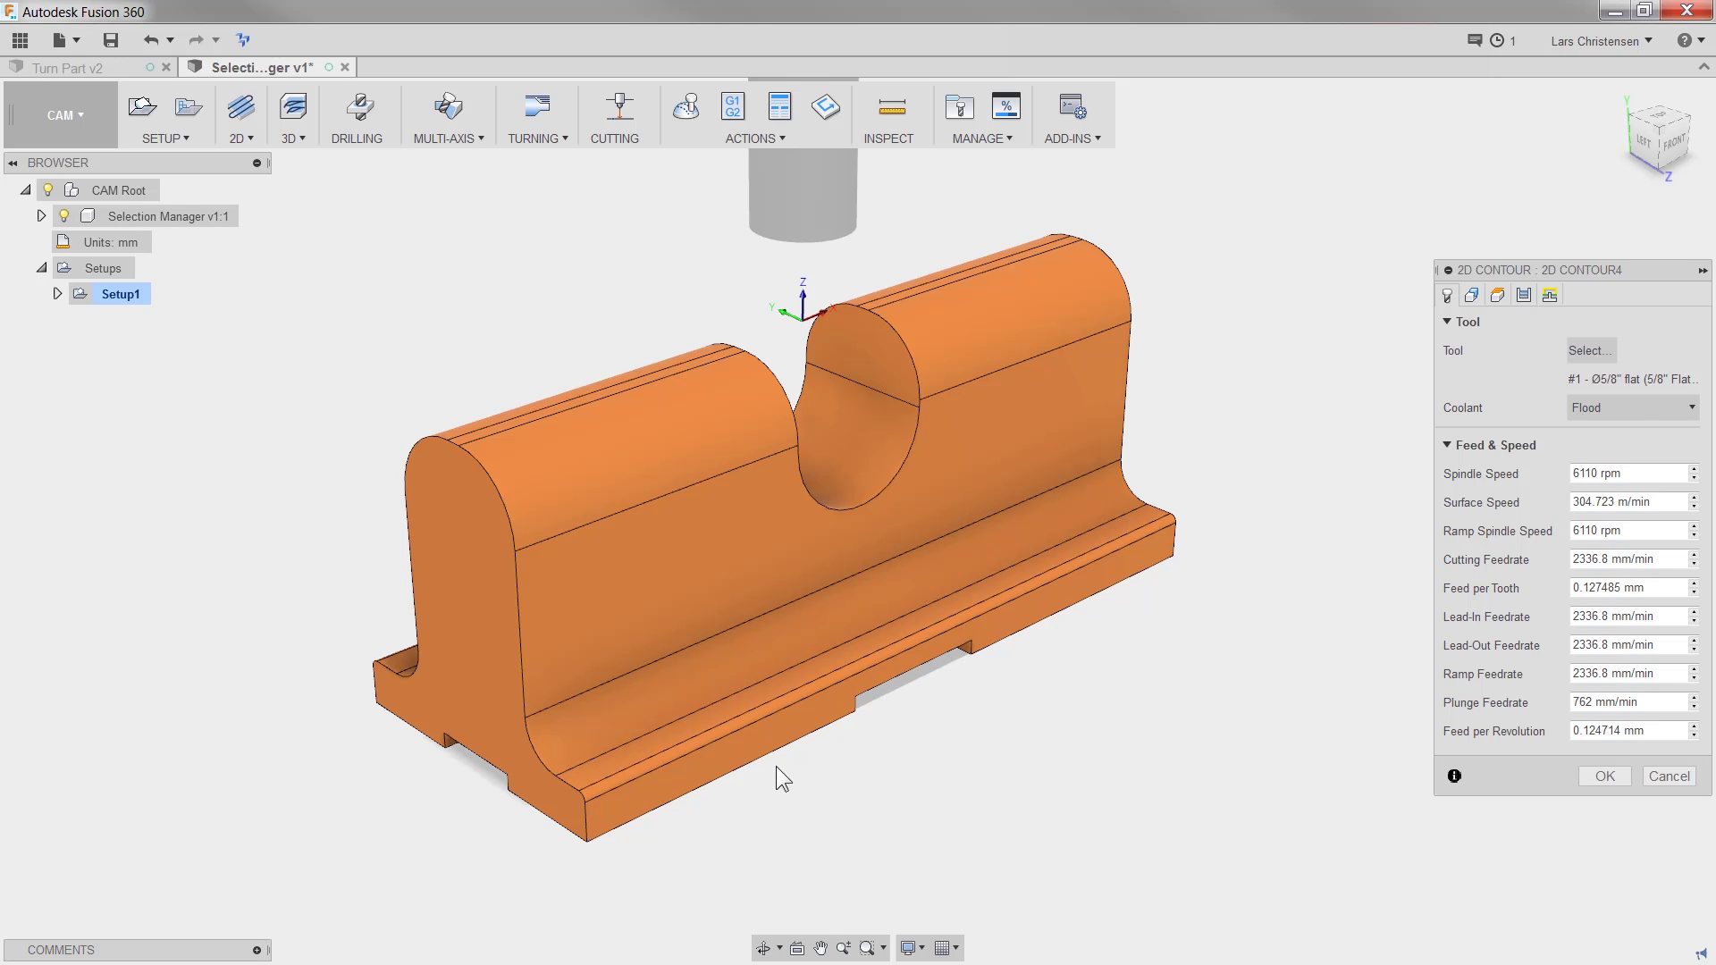
Select the lower front edge of the part's base as the 2D contour chain.
click(1471, 296)
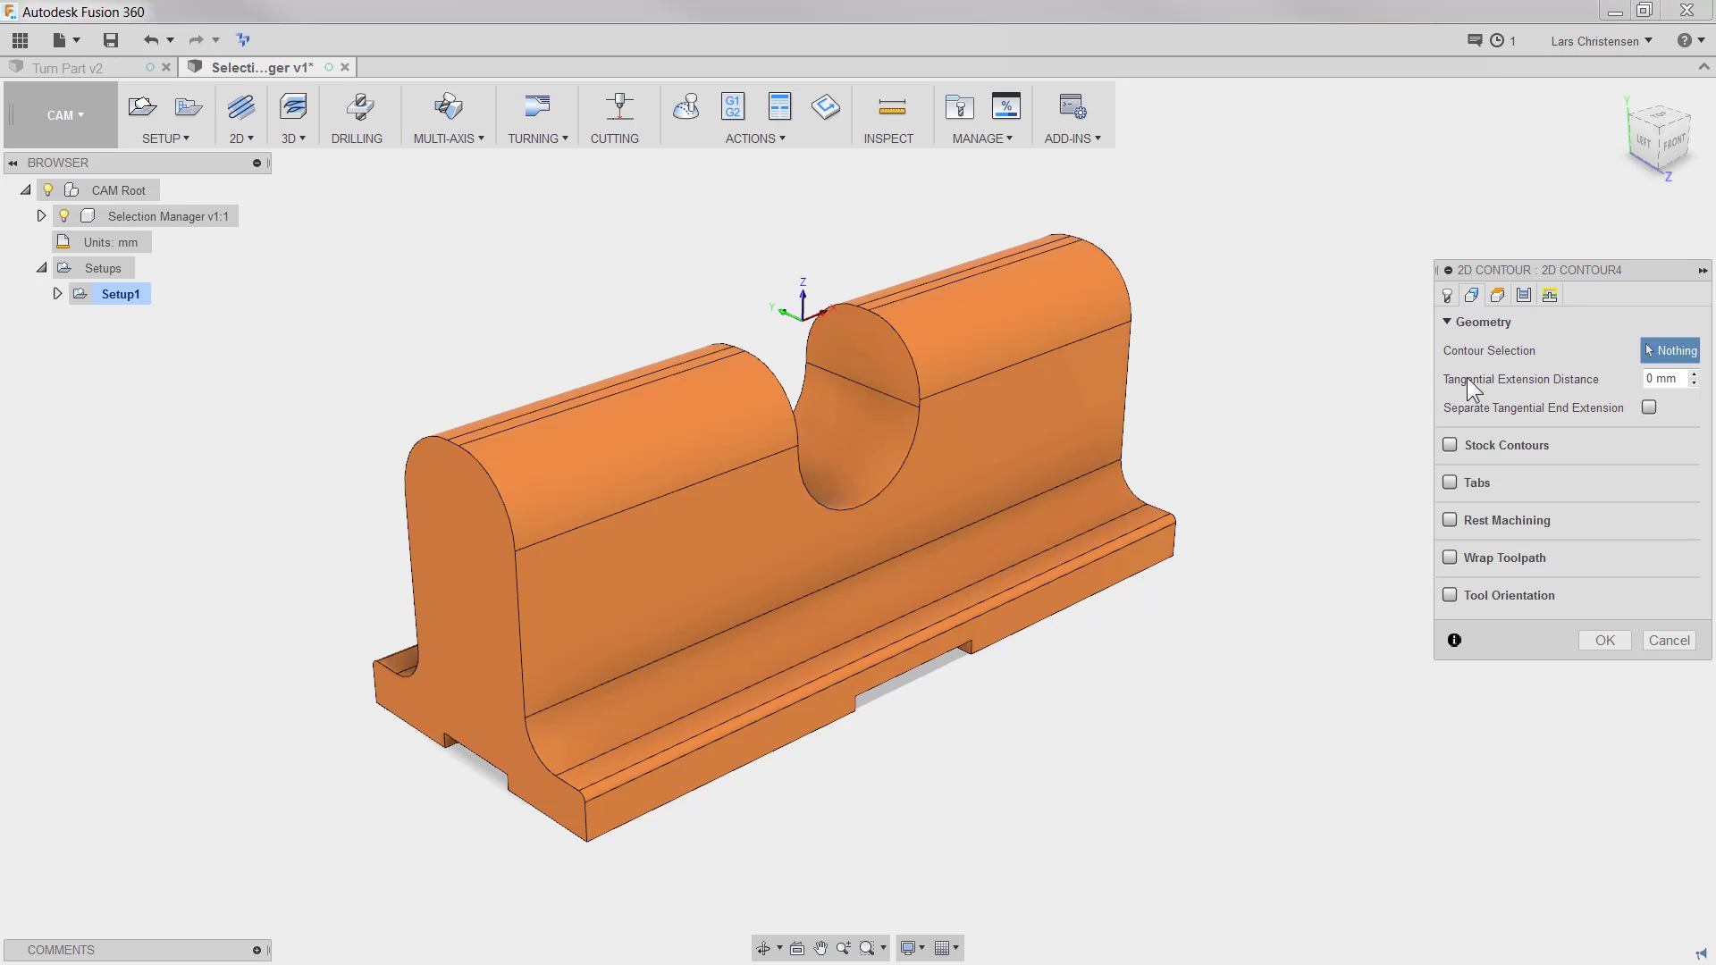
click(677, 815)
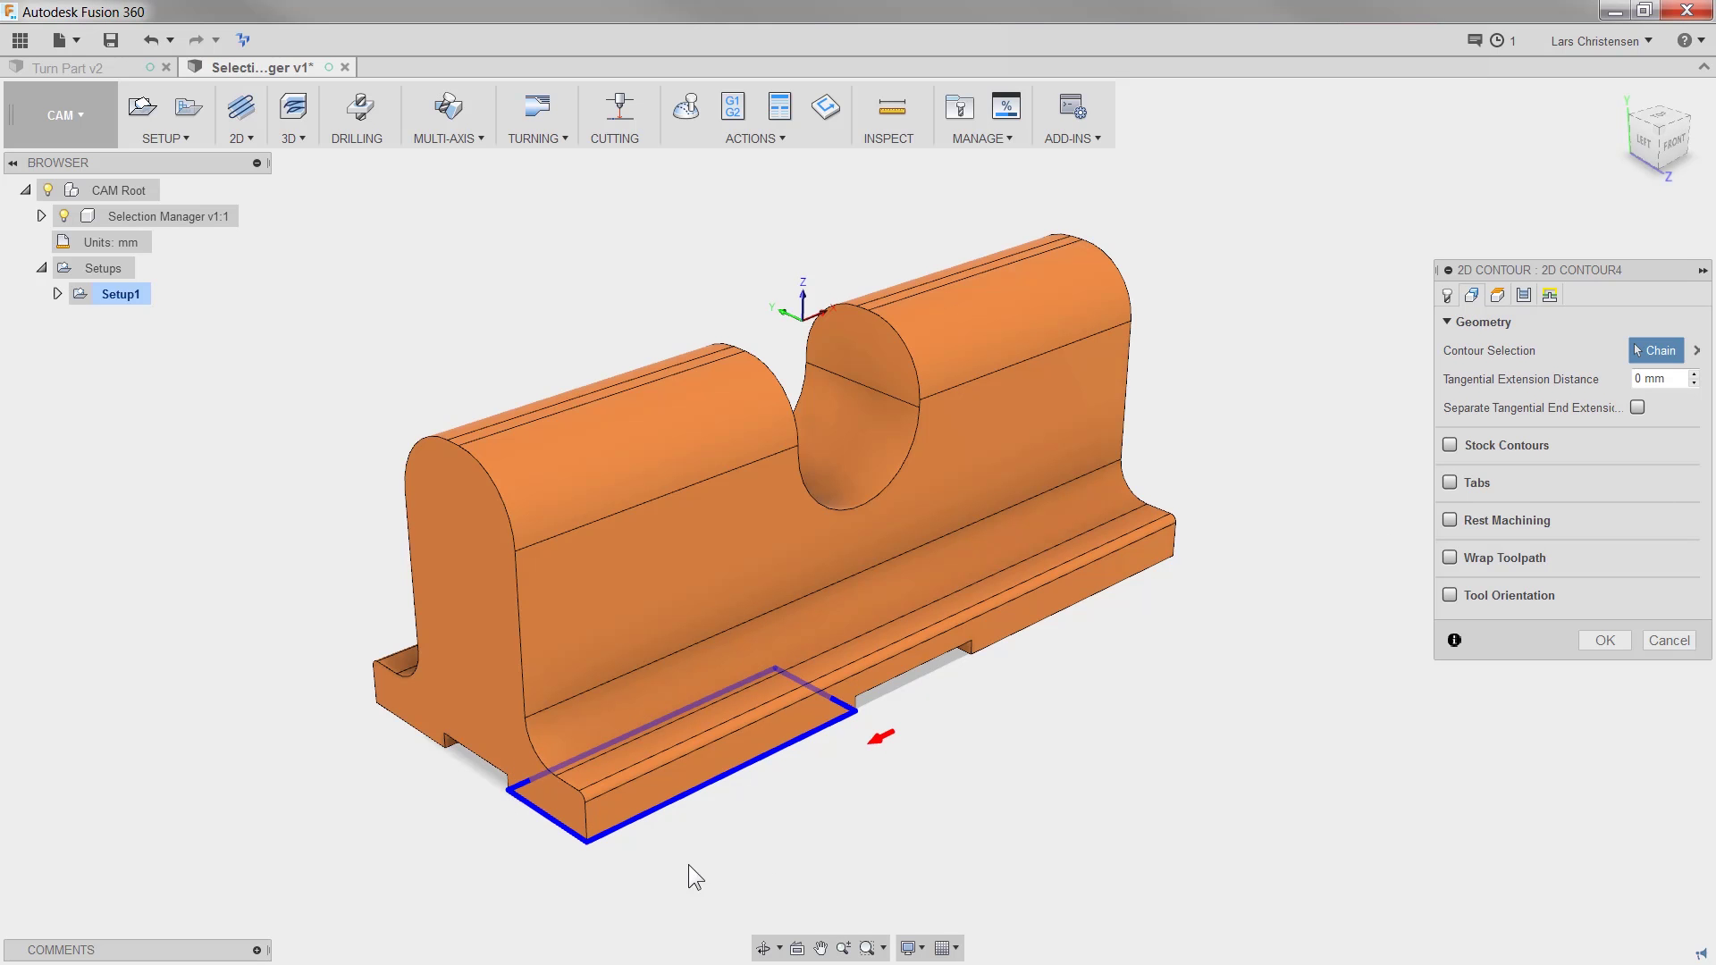
shift+middle_drag(756, 845, 962, 566)
shift+middle_drag(922, 410, 959, 796)
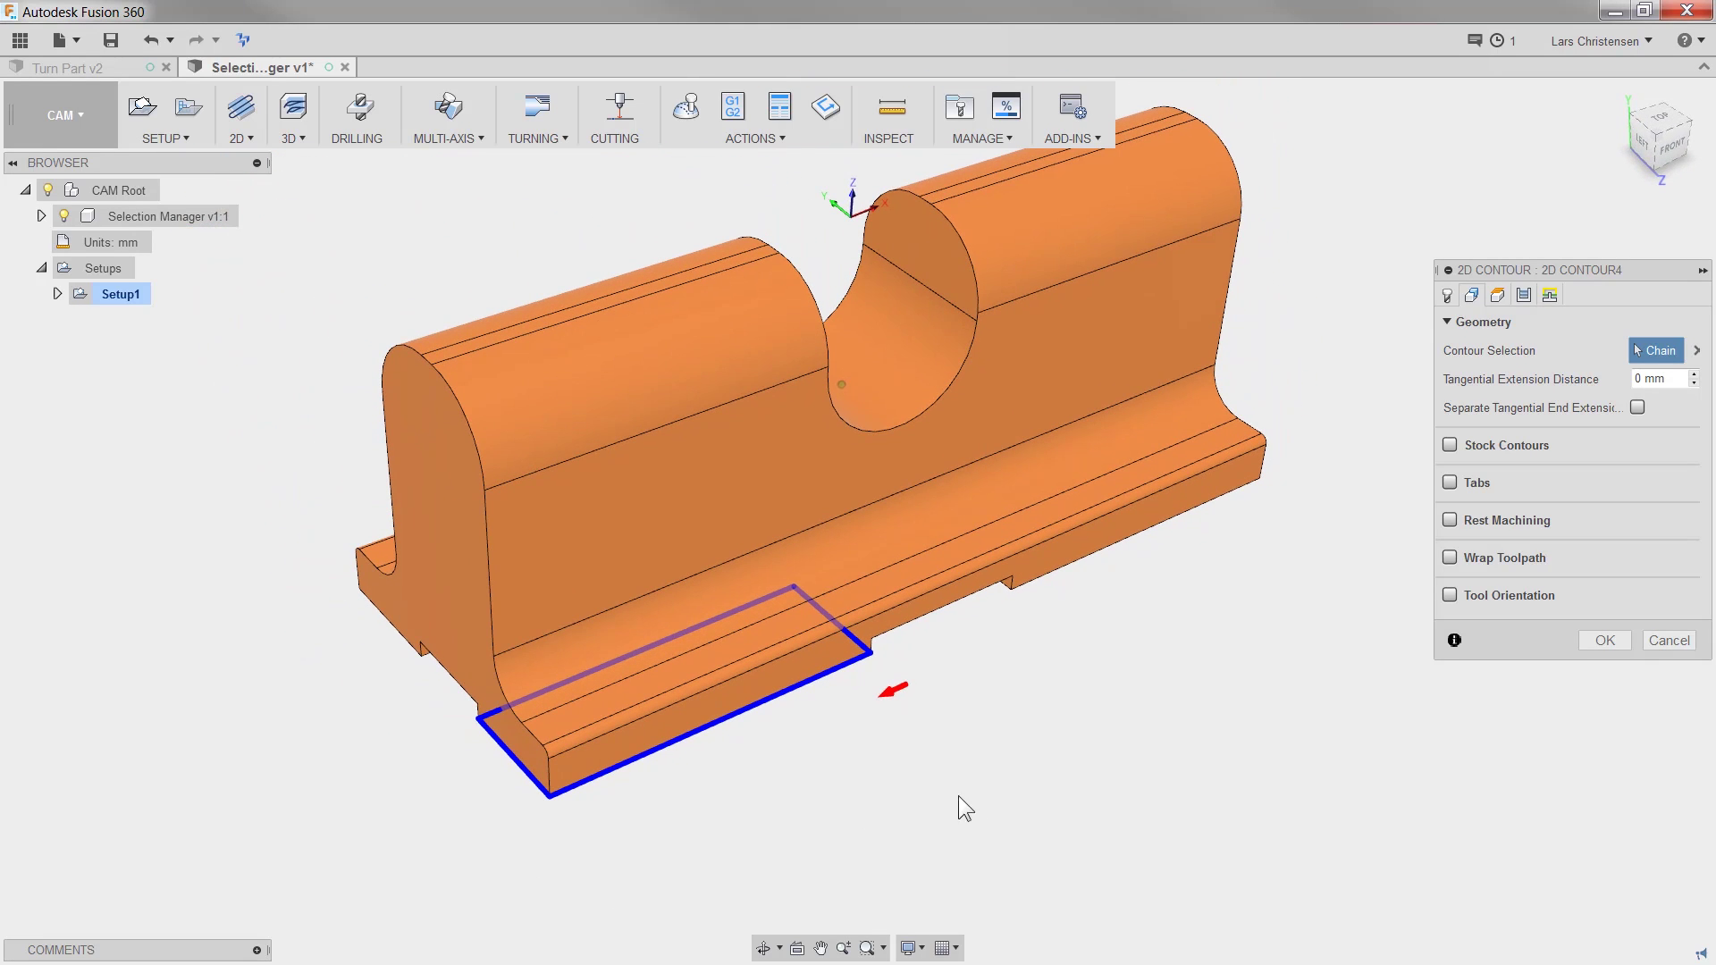
Edit the contour chain by adding the adjoining notch edges so it follows the base's whole bottom outline, and accept it.
click(740, 719)
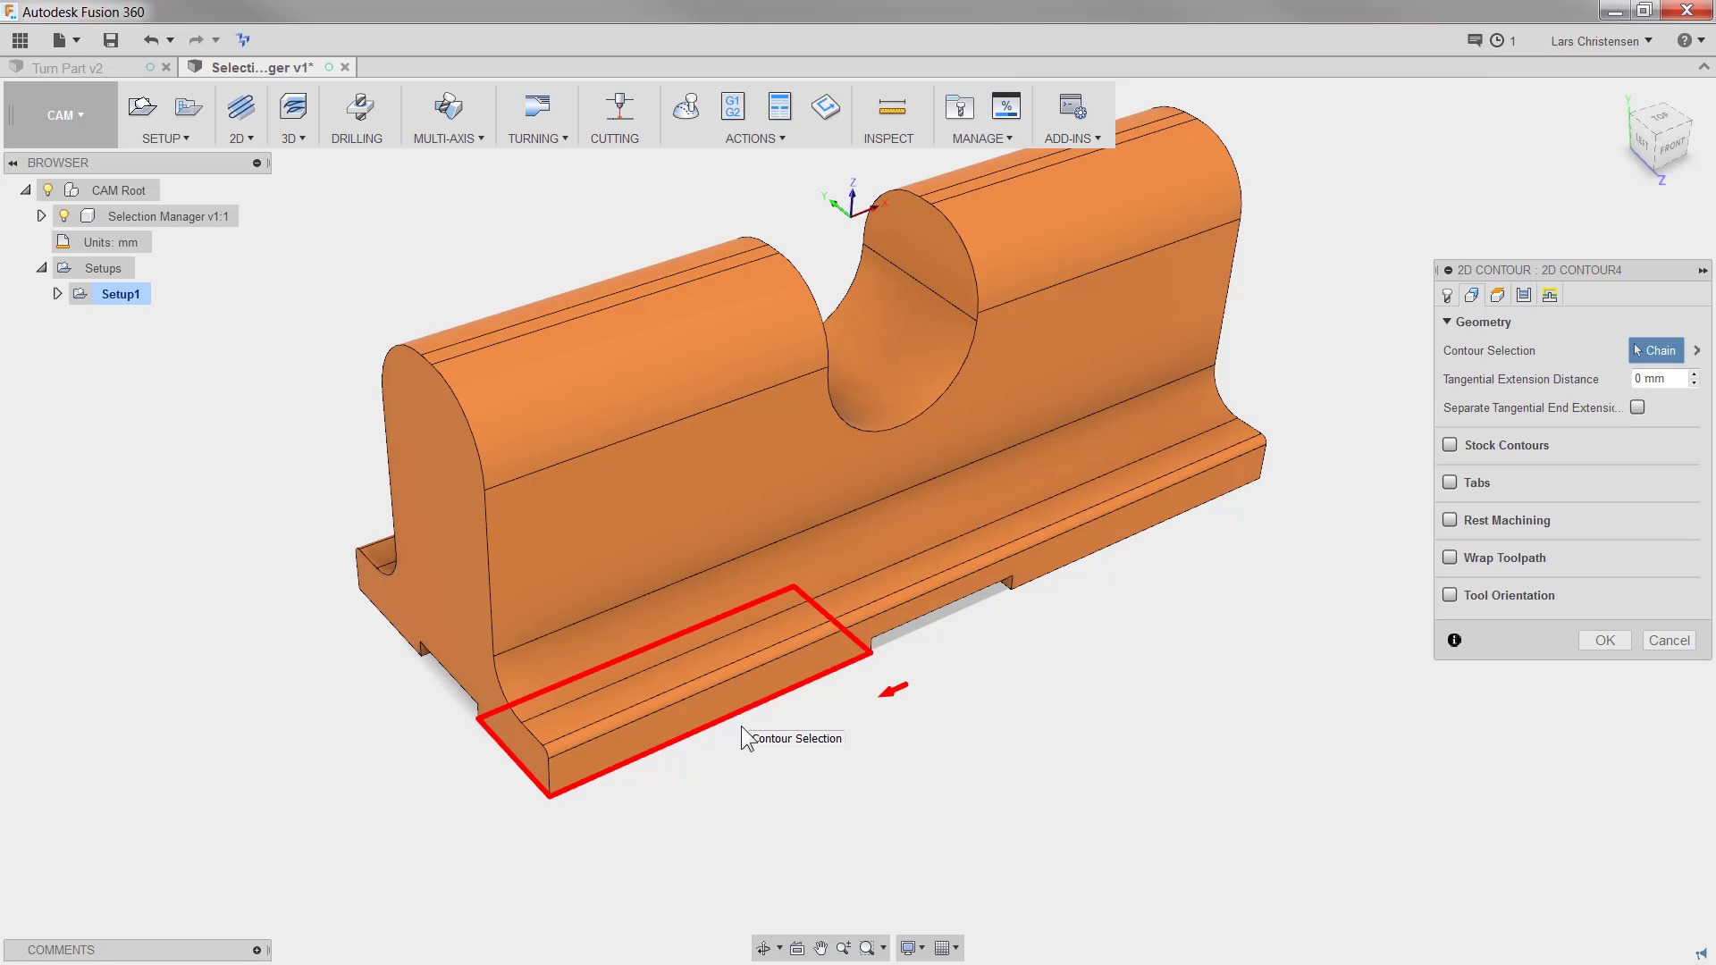
click(738, 725)
click(729, 728)
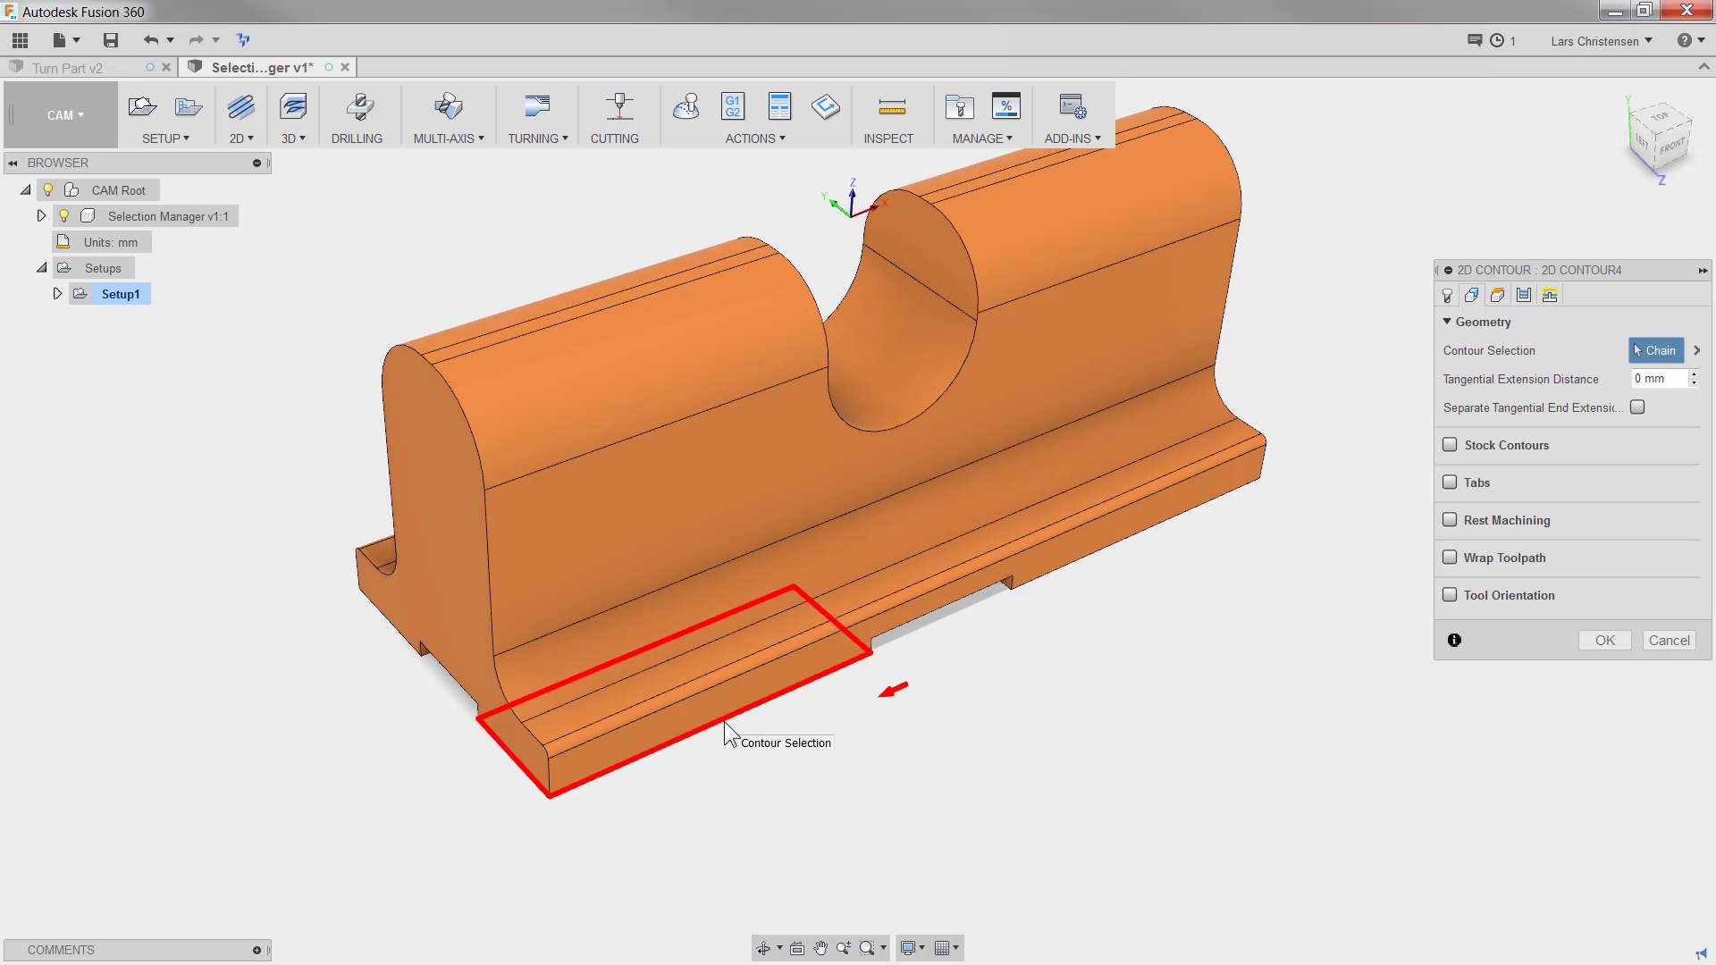
click(727, 733)
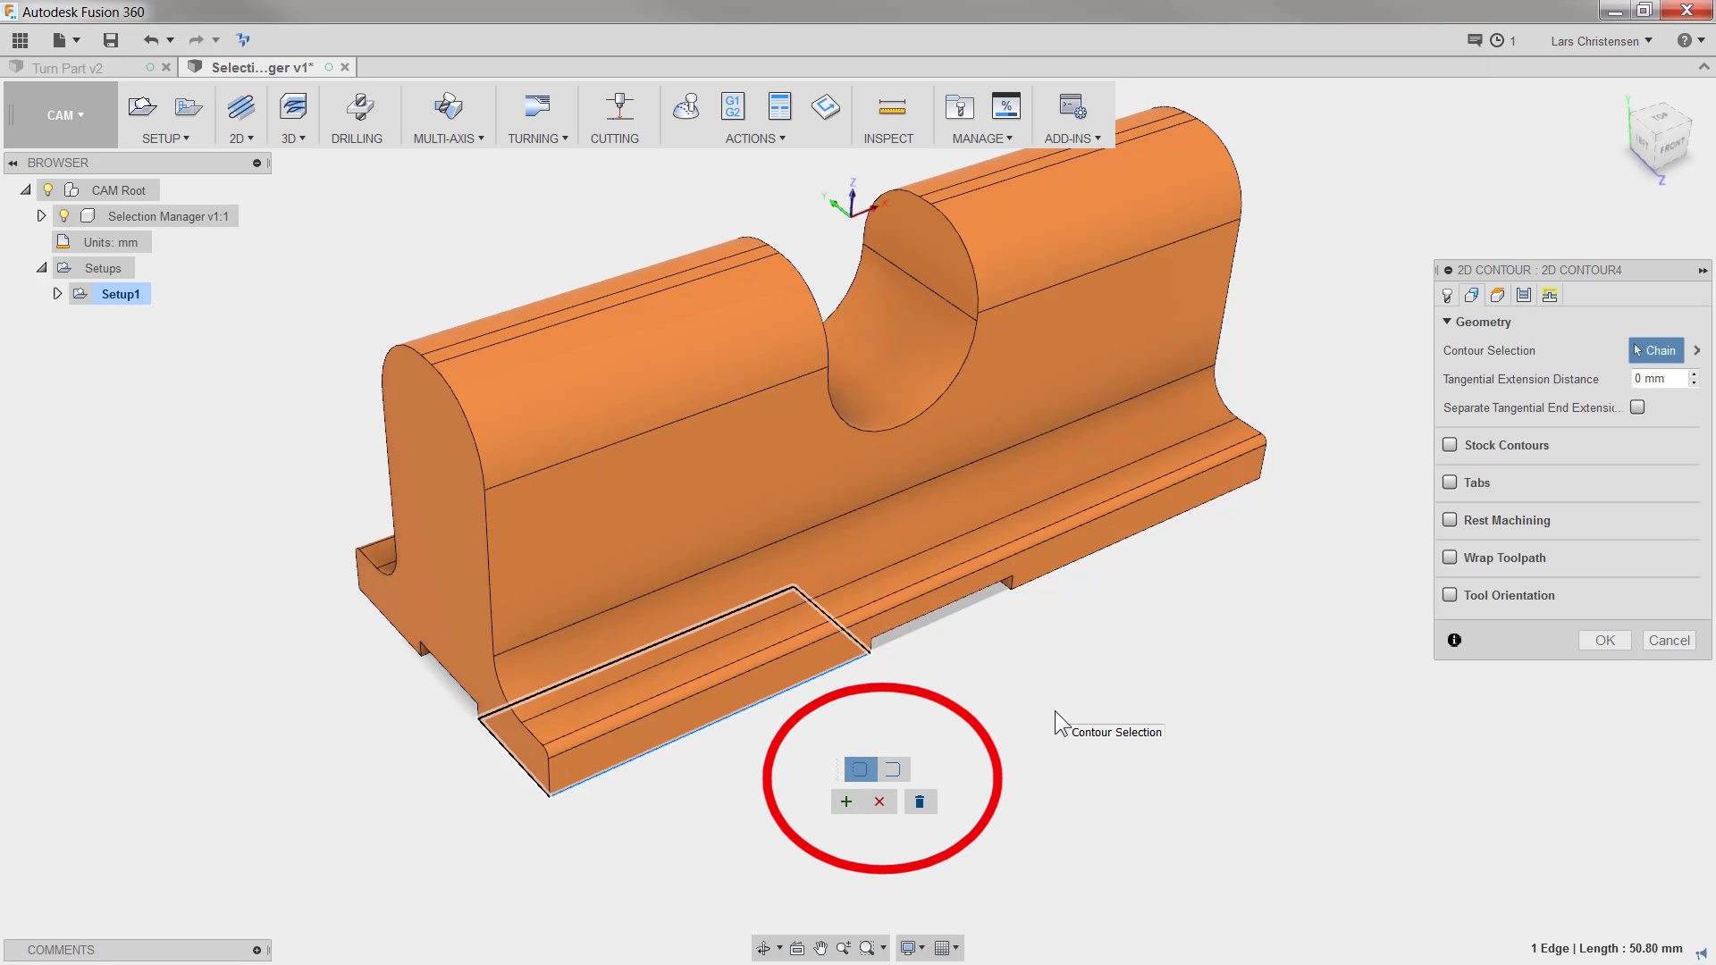
mouse_move(1055, 711)
shift+middle_down()
mouse_move(957, 728)
mouse_move(919, 695)
shift+middle_up()
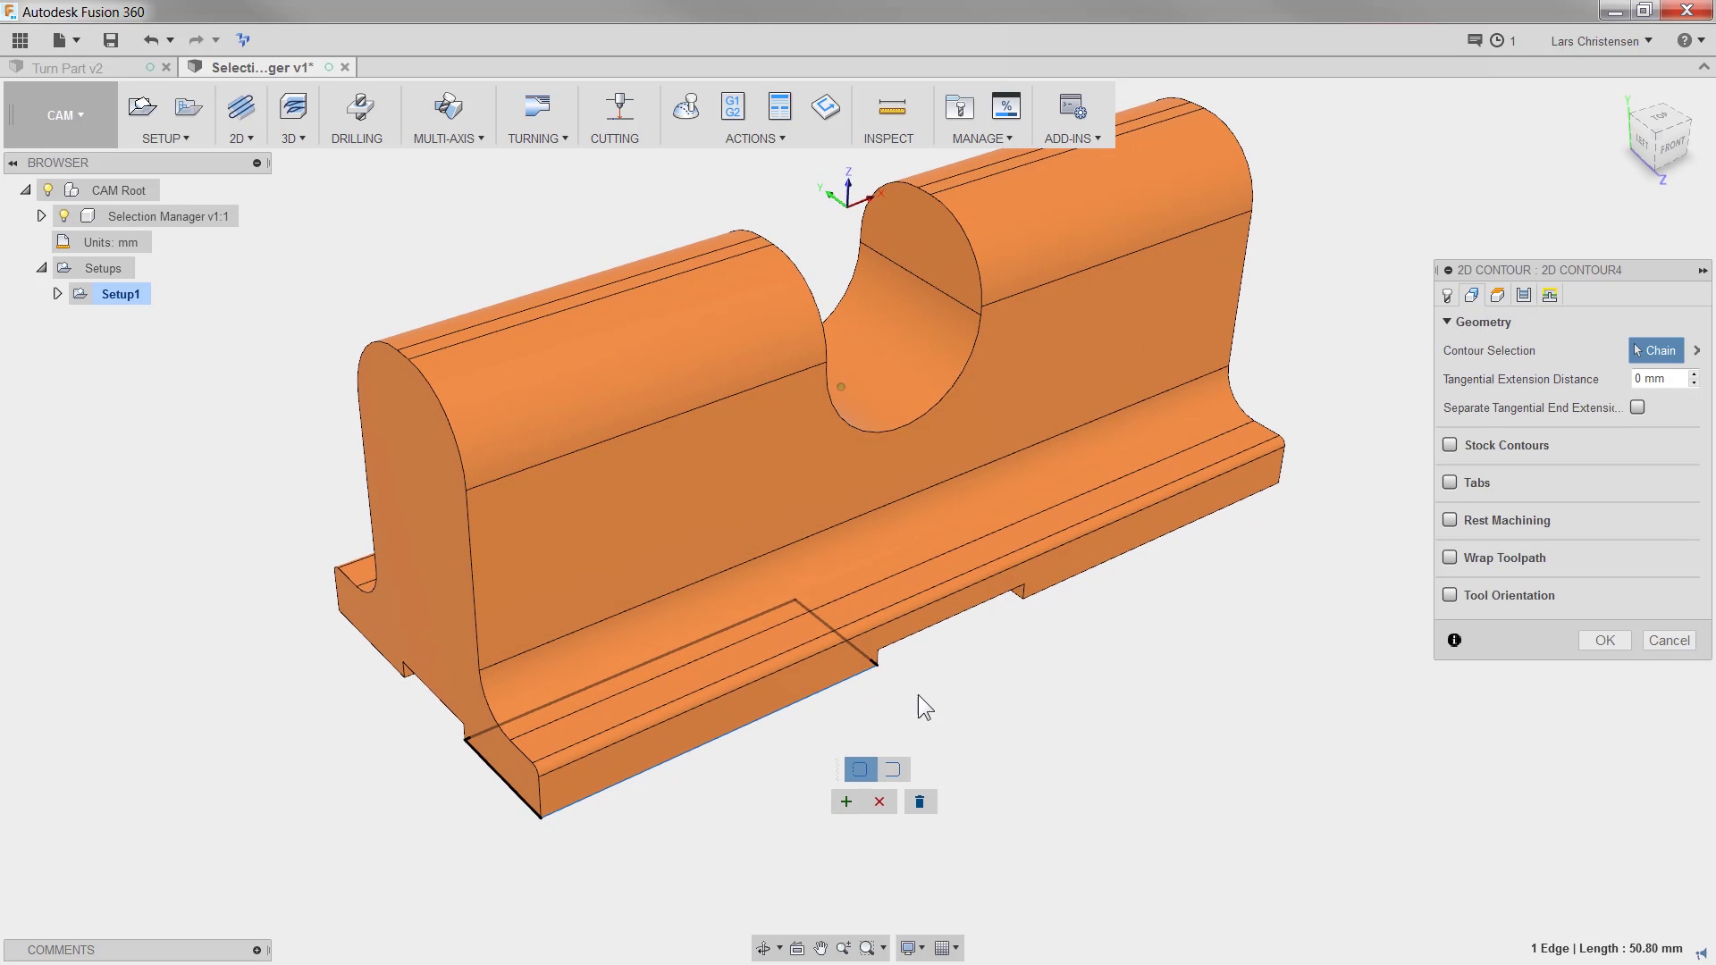
click(875, 660)
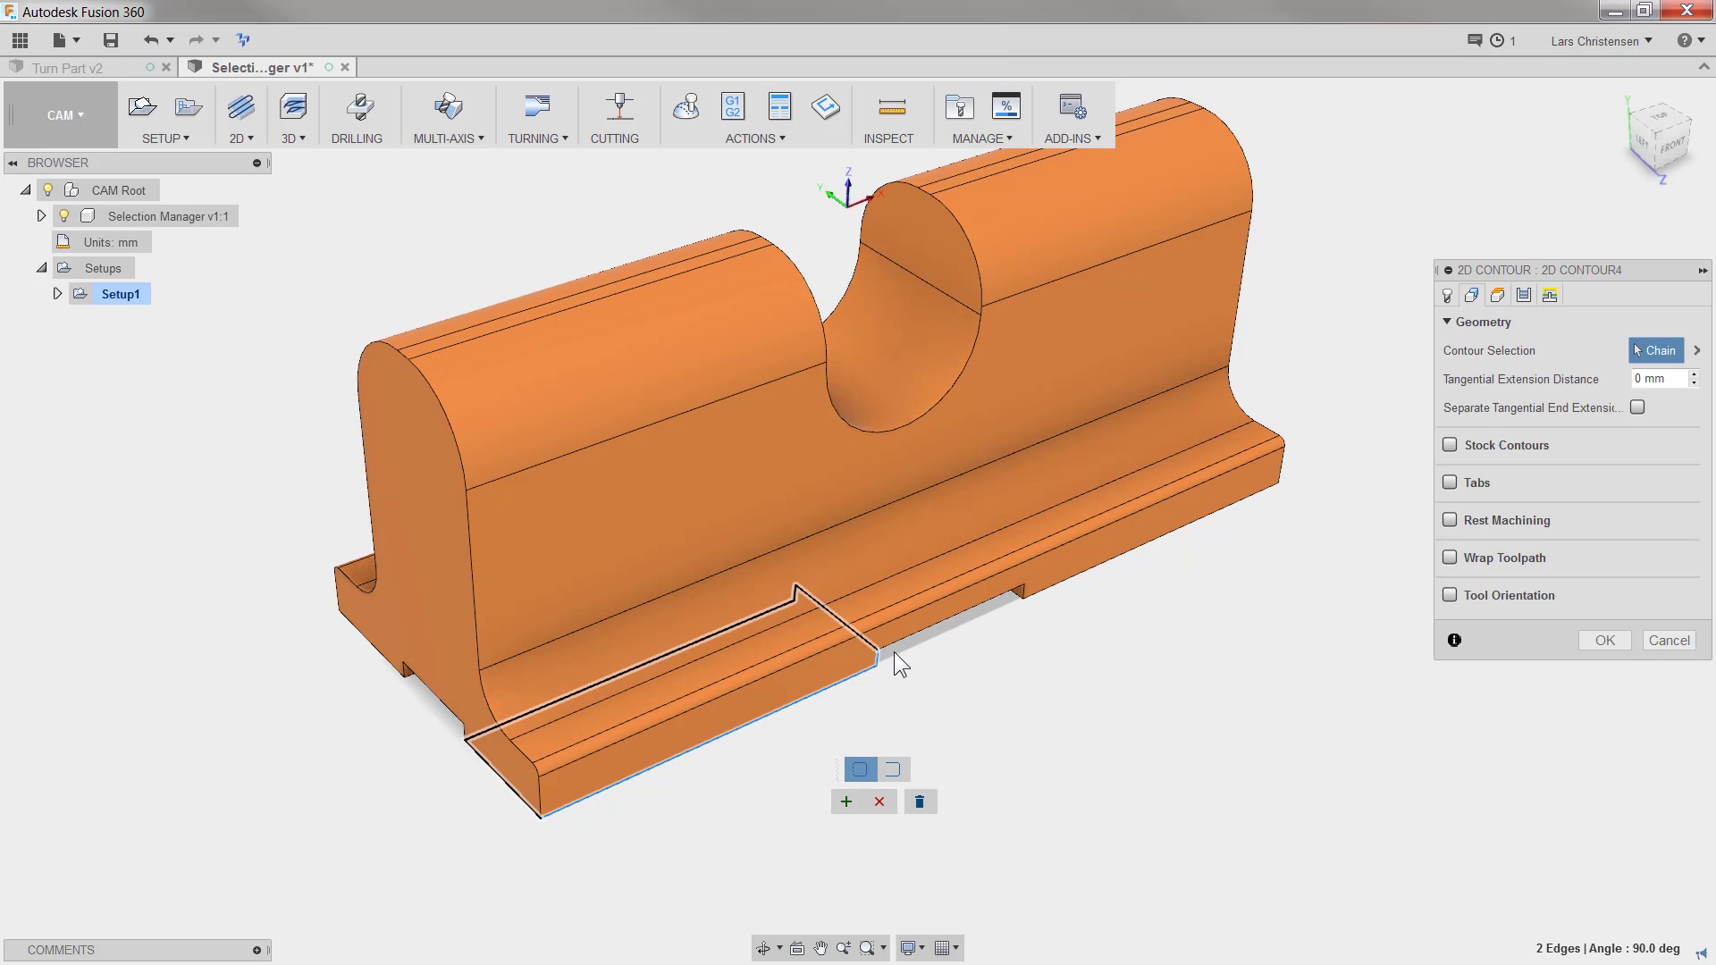
click(901, 644)
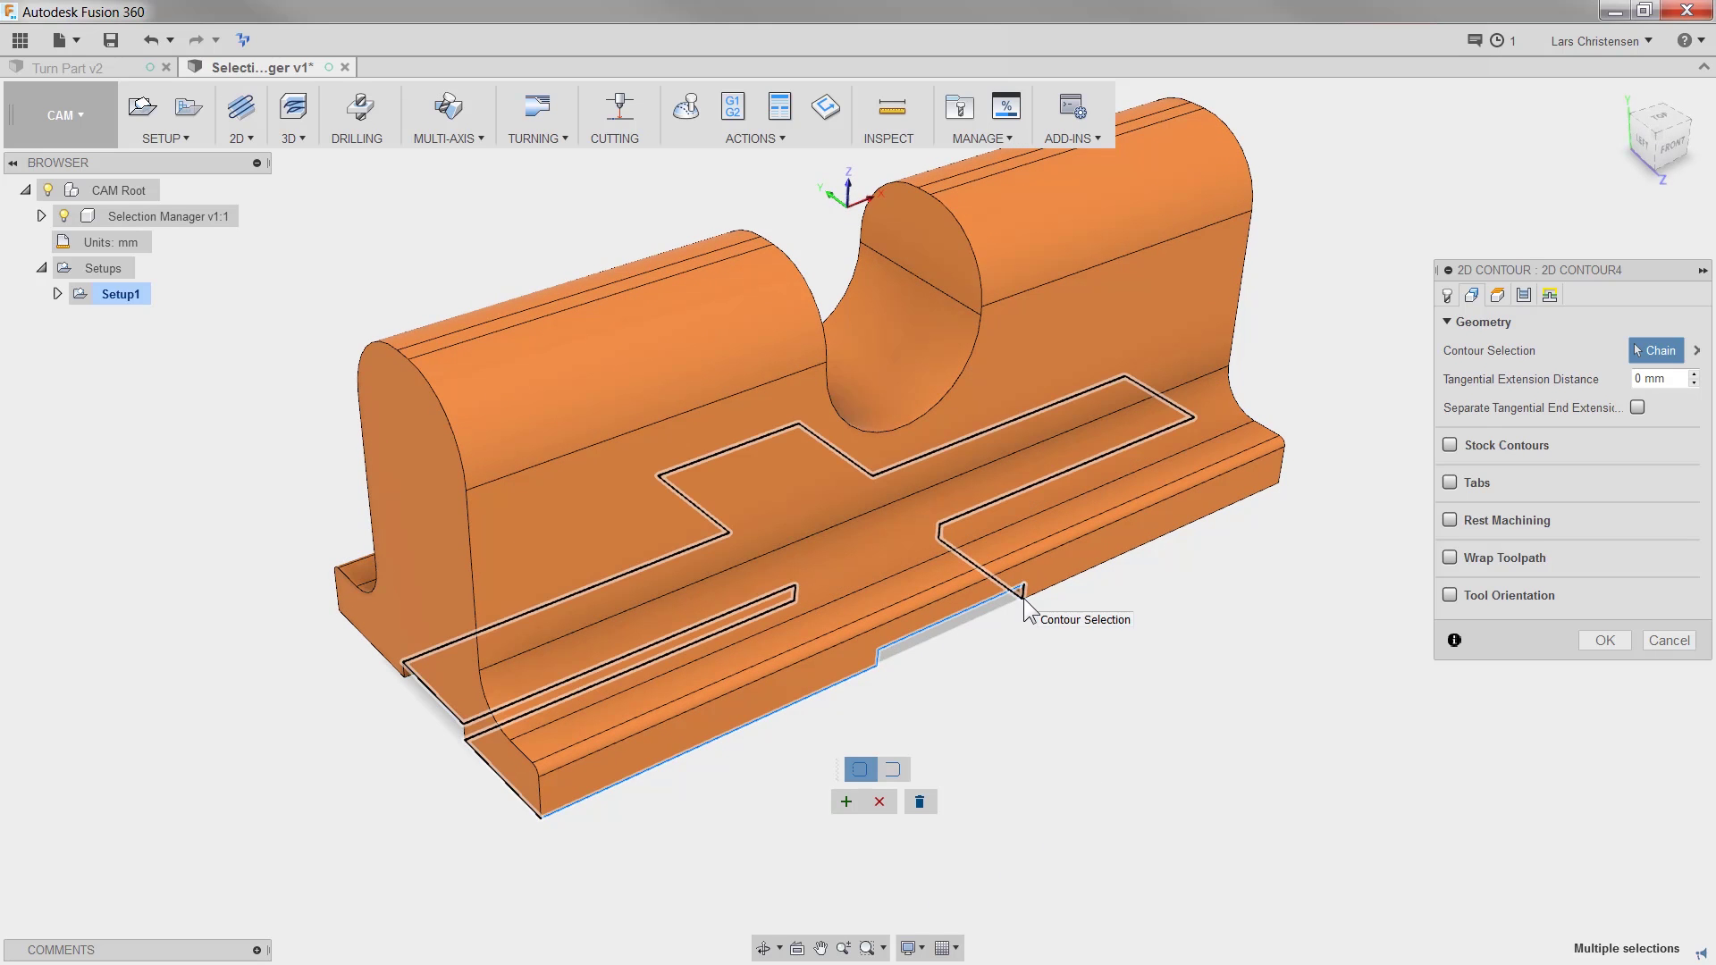
shift+middle_drag(1054, 588, 743, 667)
shift+middle_drag(1108, 500, 940, 731)
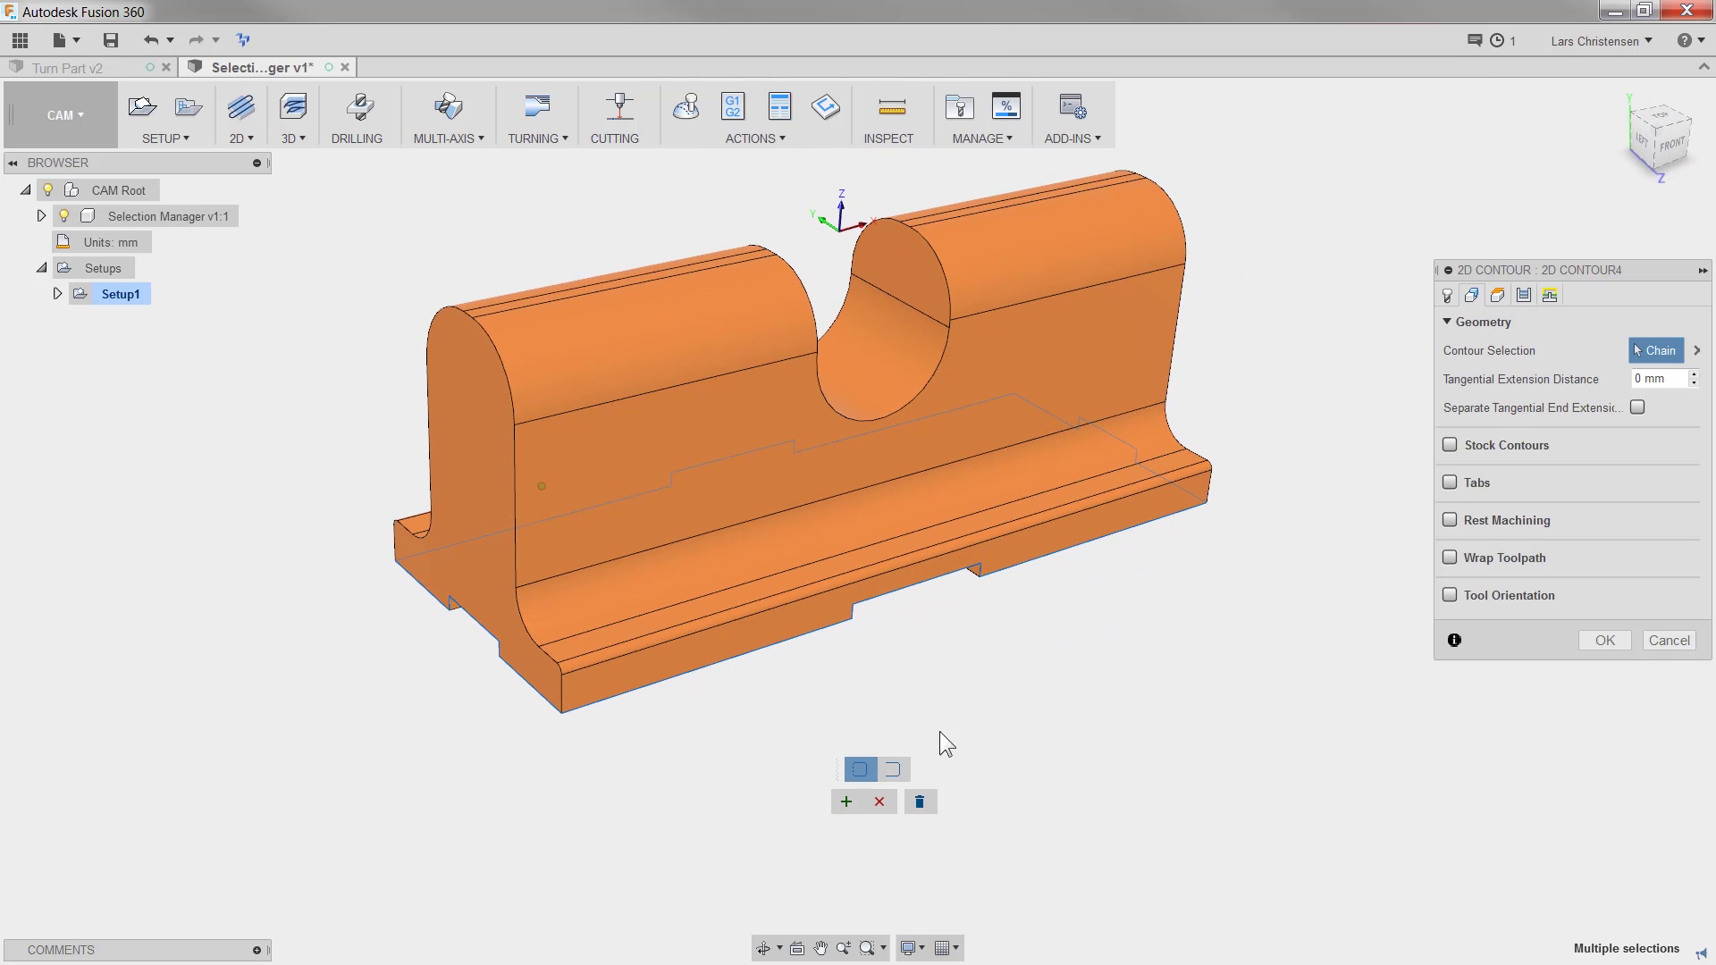
click(846, 802)
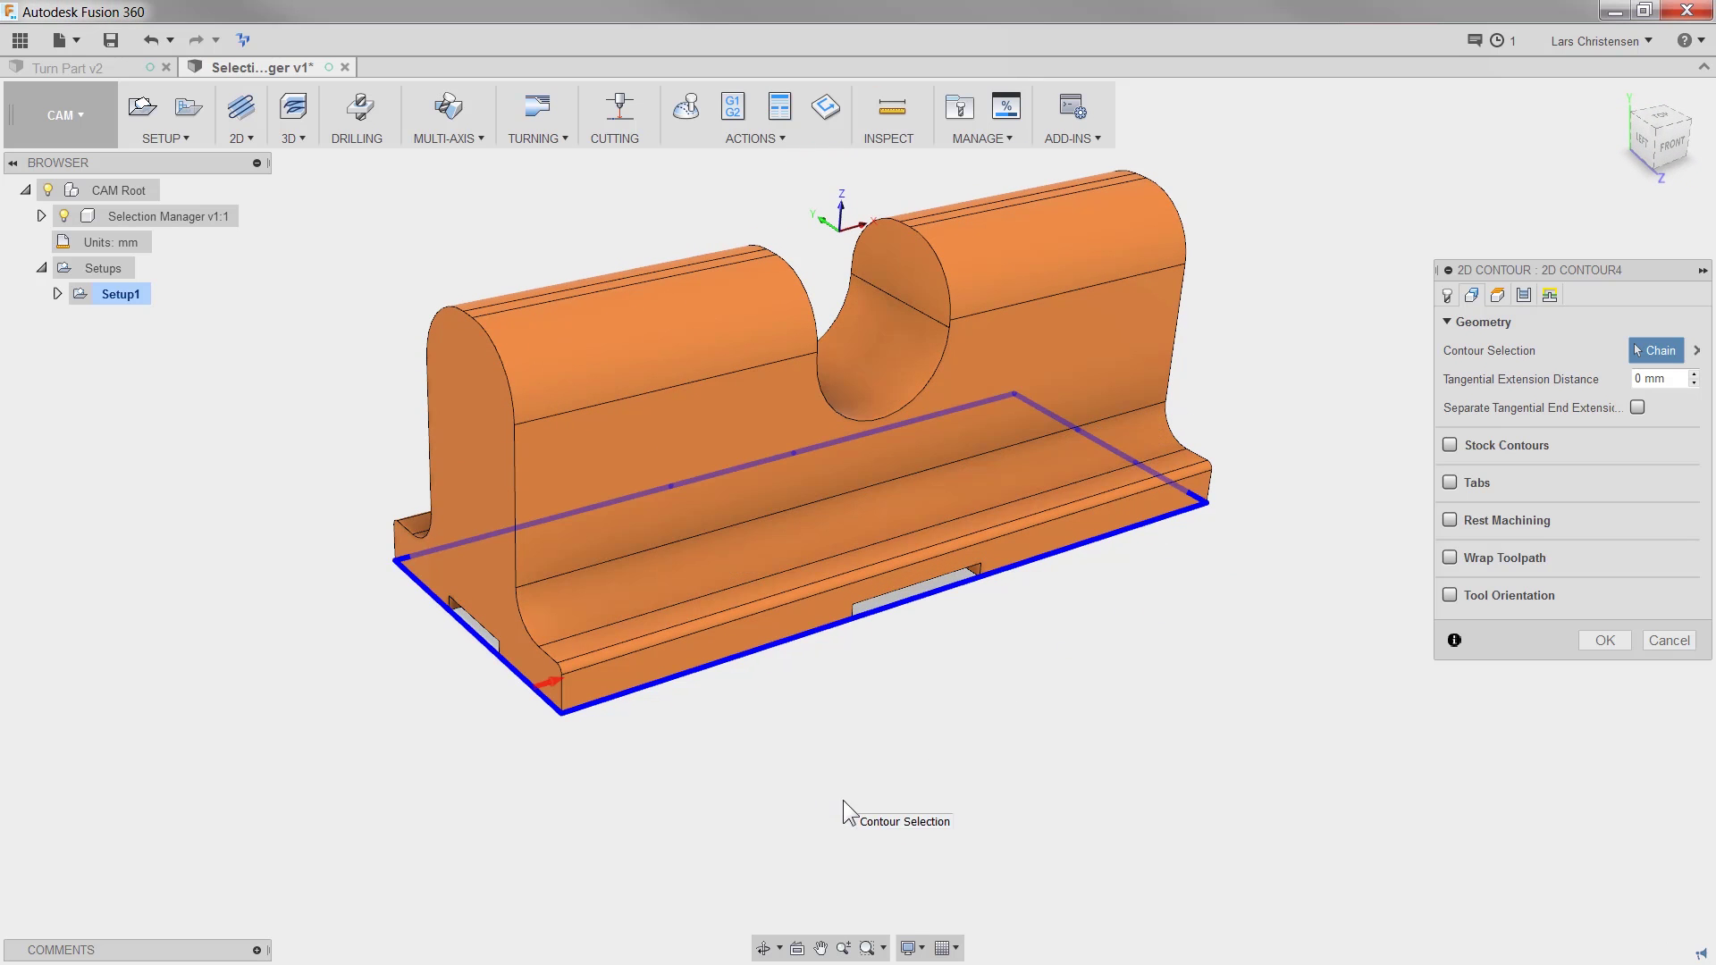
shift+middle_drag(446, 693, 378, 550)
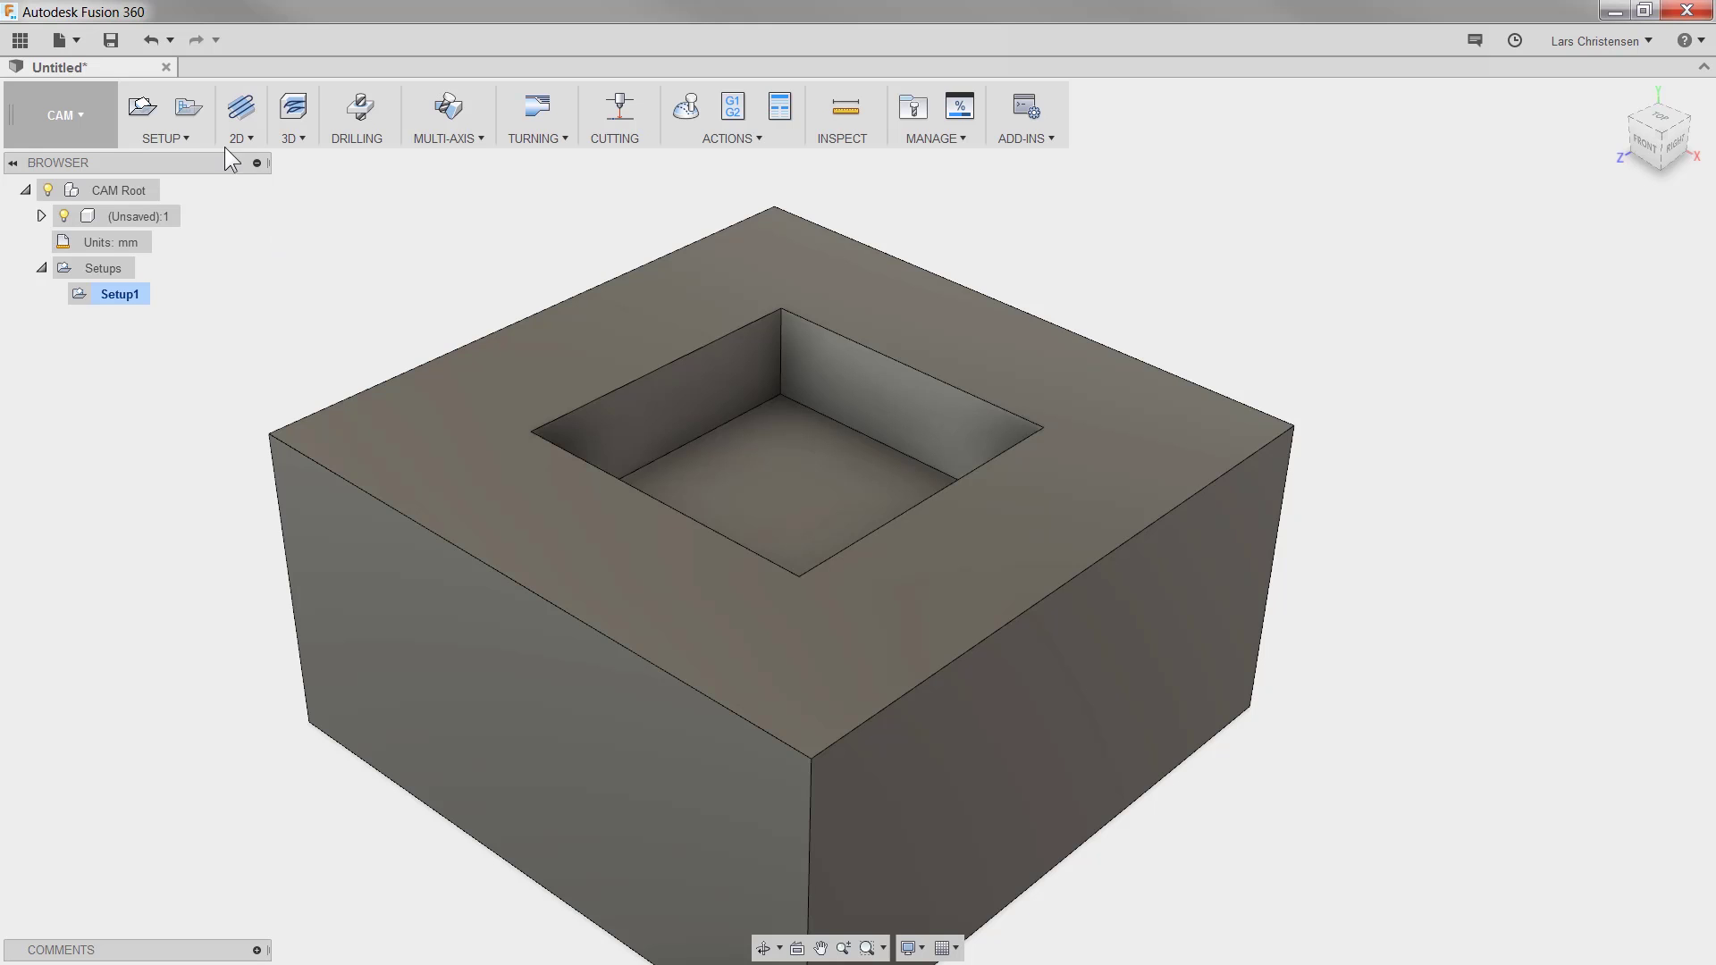
Add a WCS probe operation to Setup1 on the square pocket's floor face, choose its probe type, and simulate the probing toolpath.
click(200, 141)
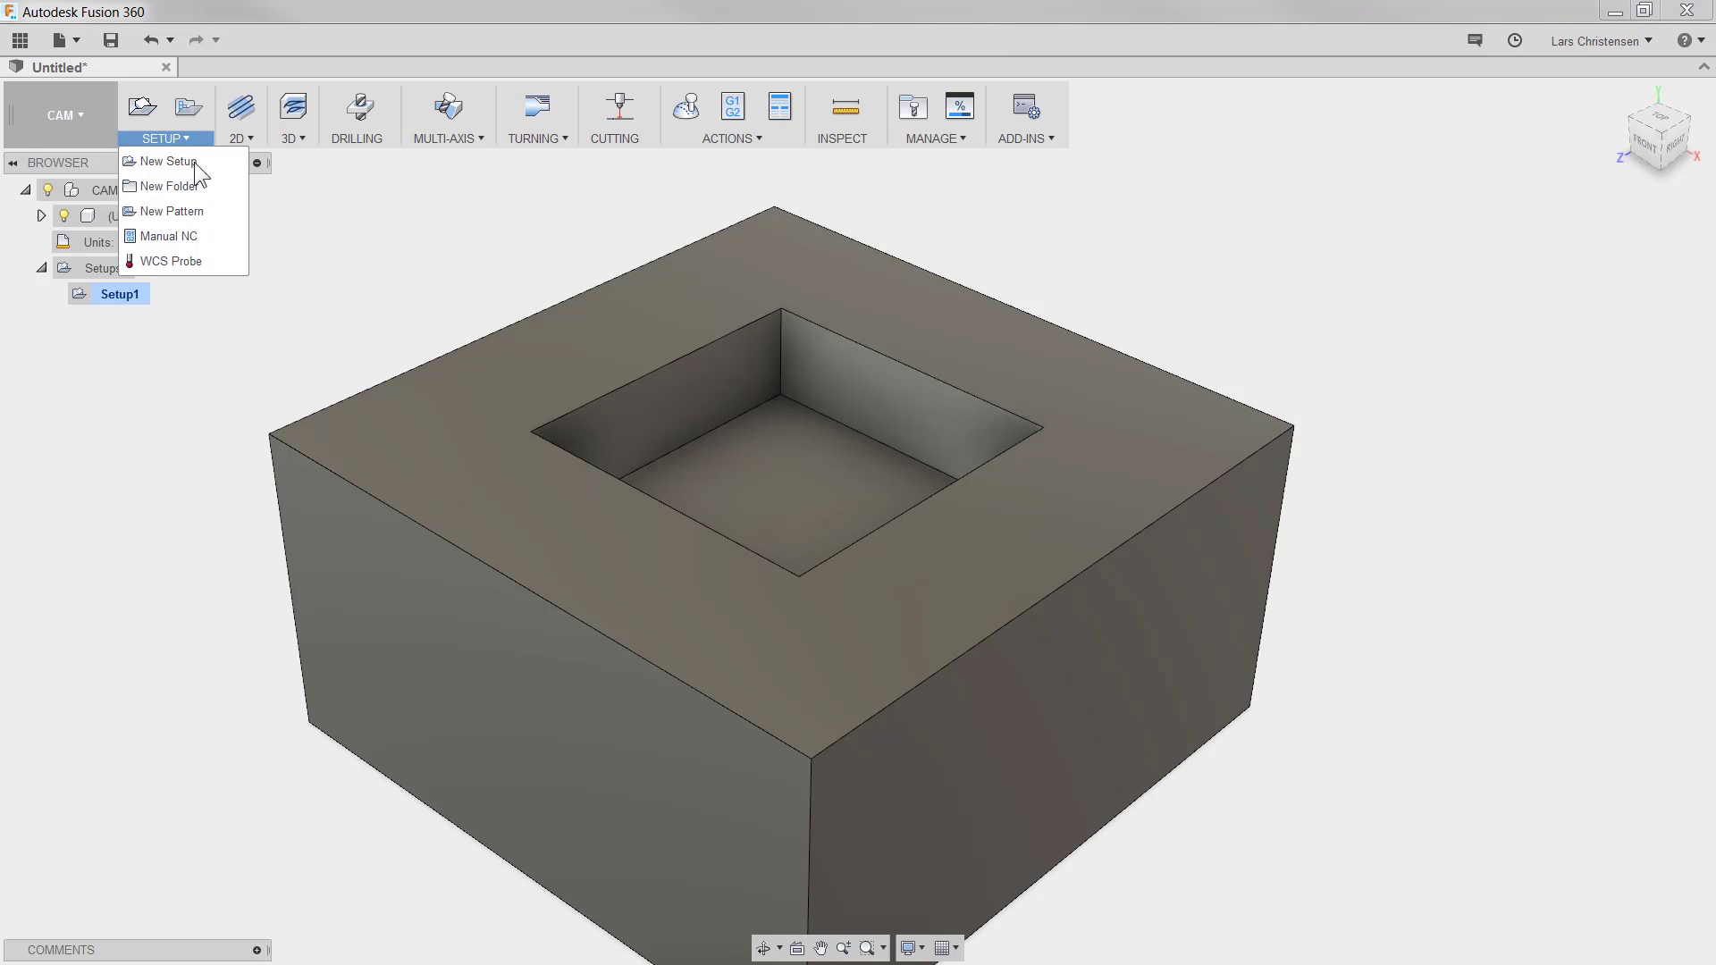
click(215, 261)
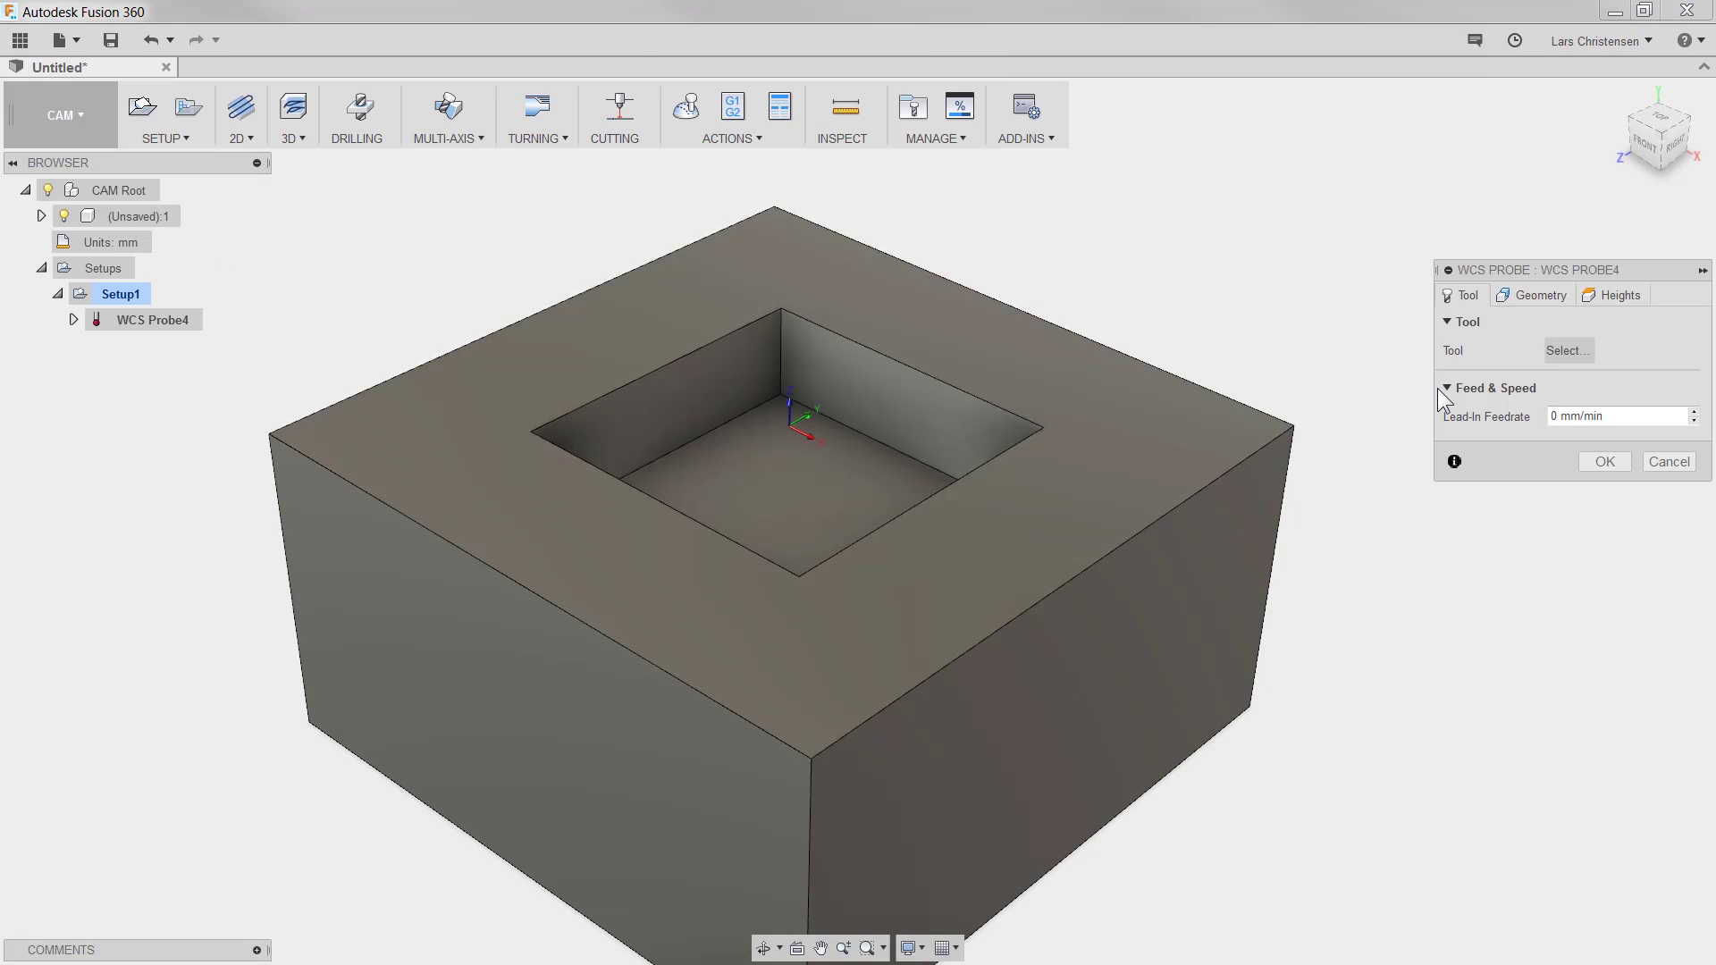
click(1539, 294)
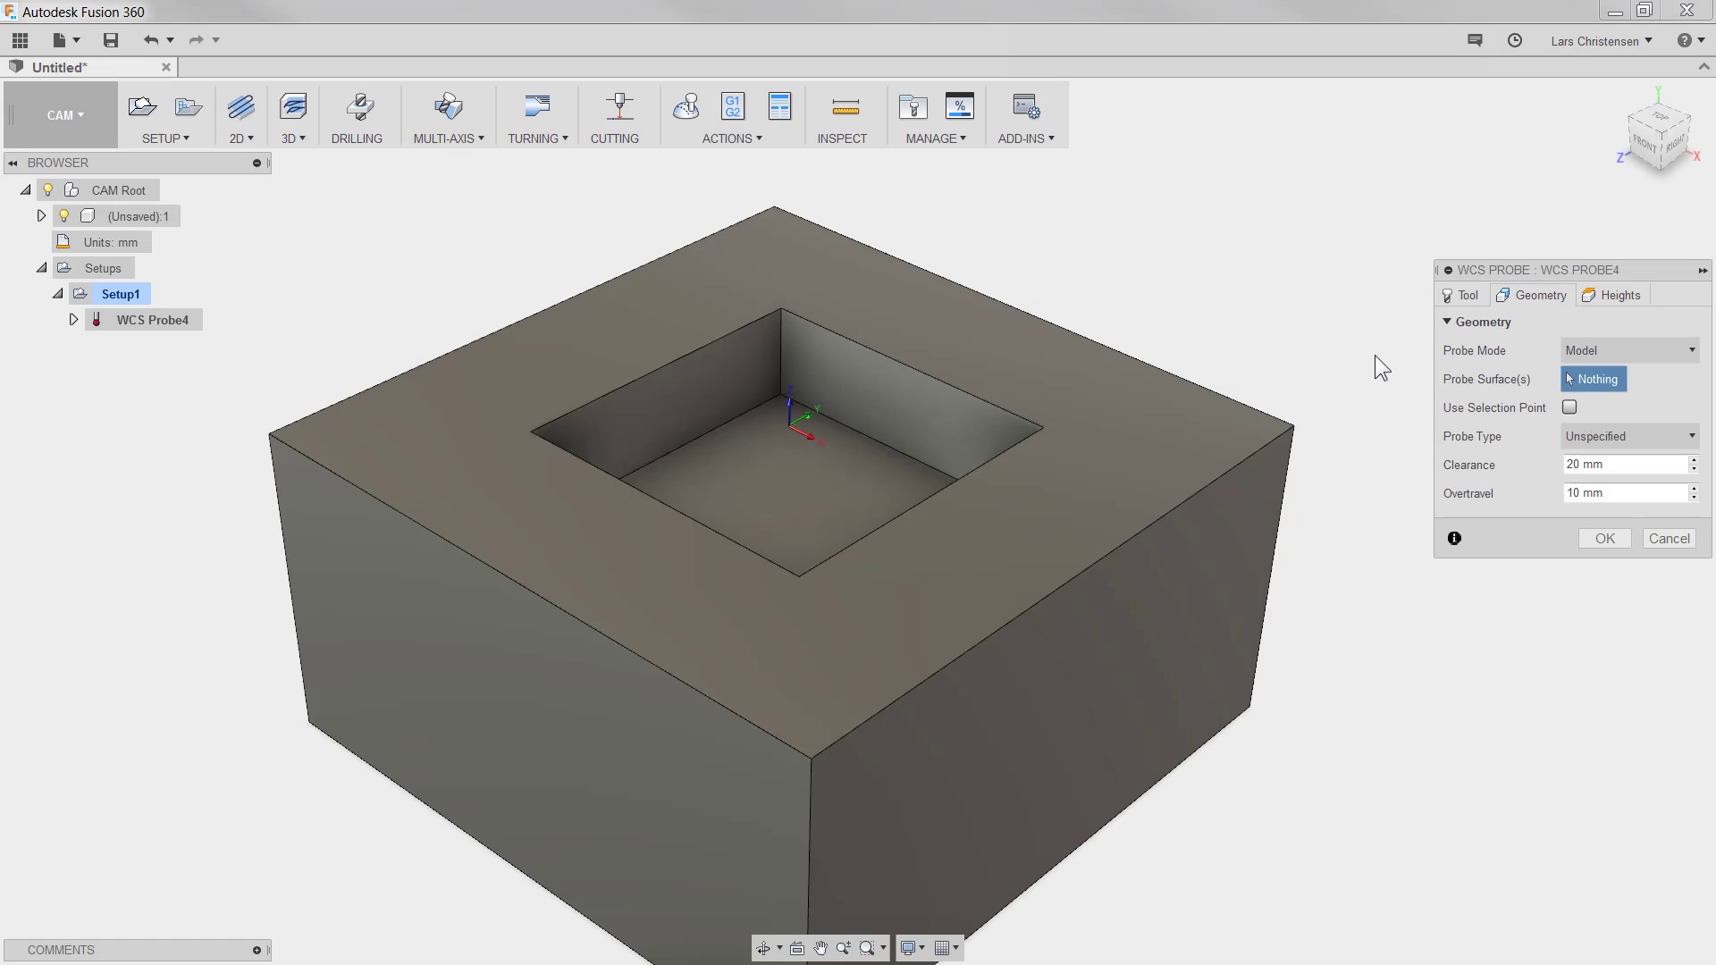
click(771, 494)
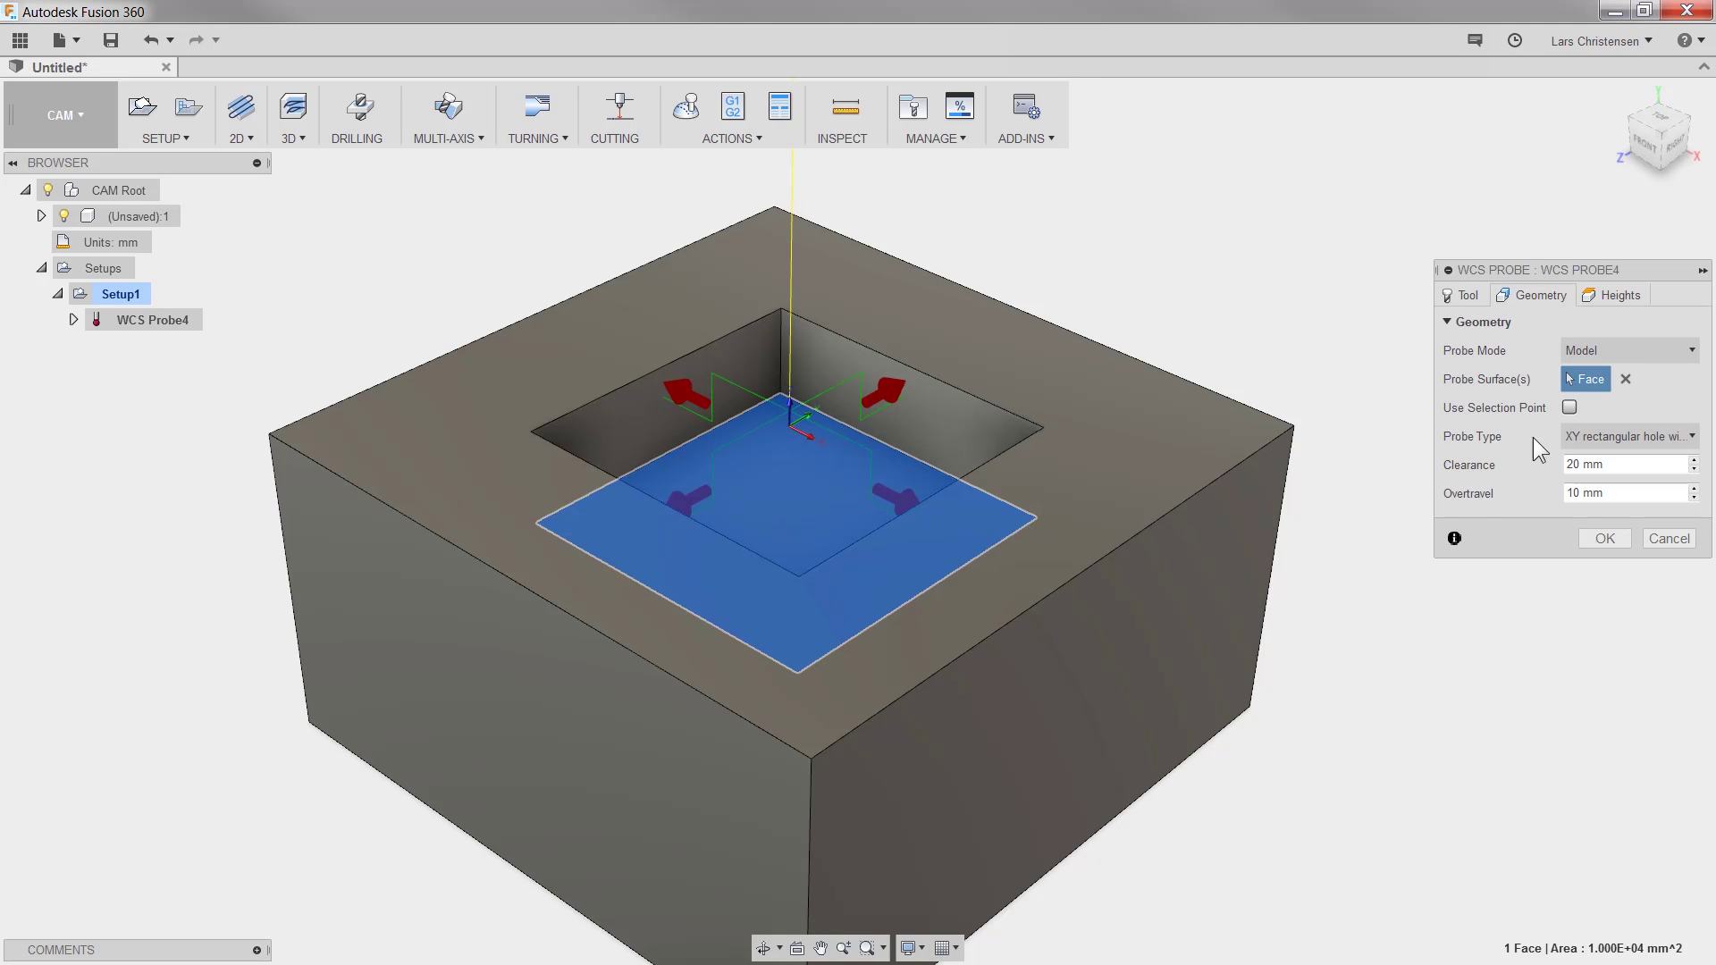
click(1666, 442)
click(1634, 506)
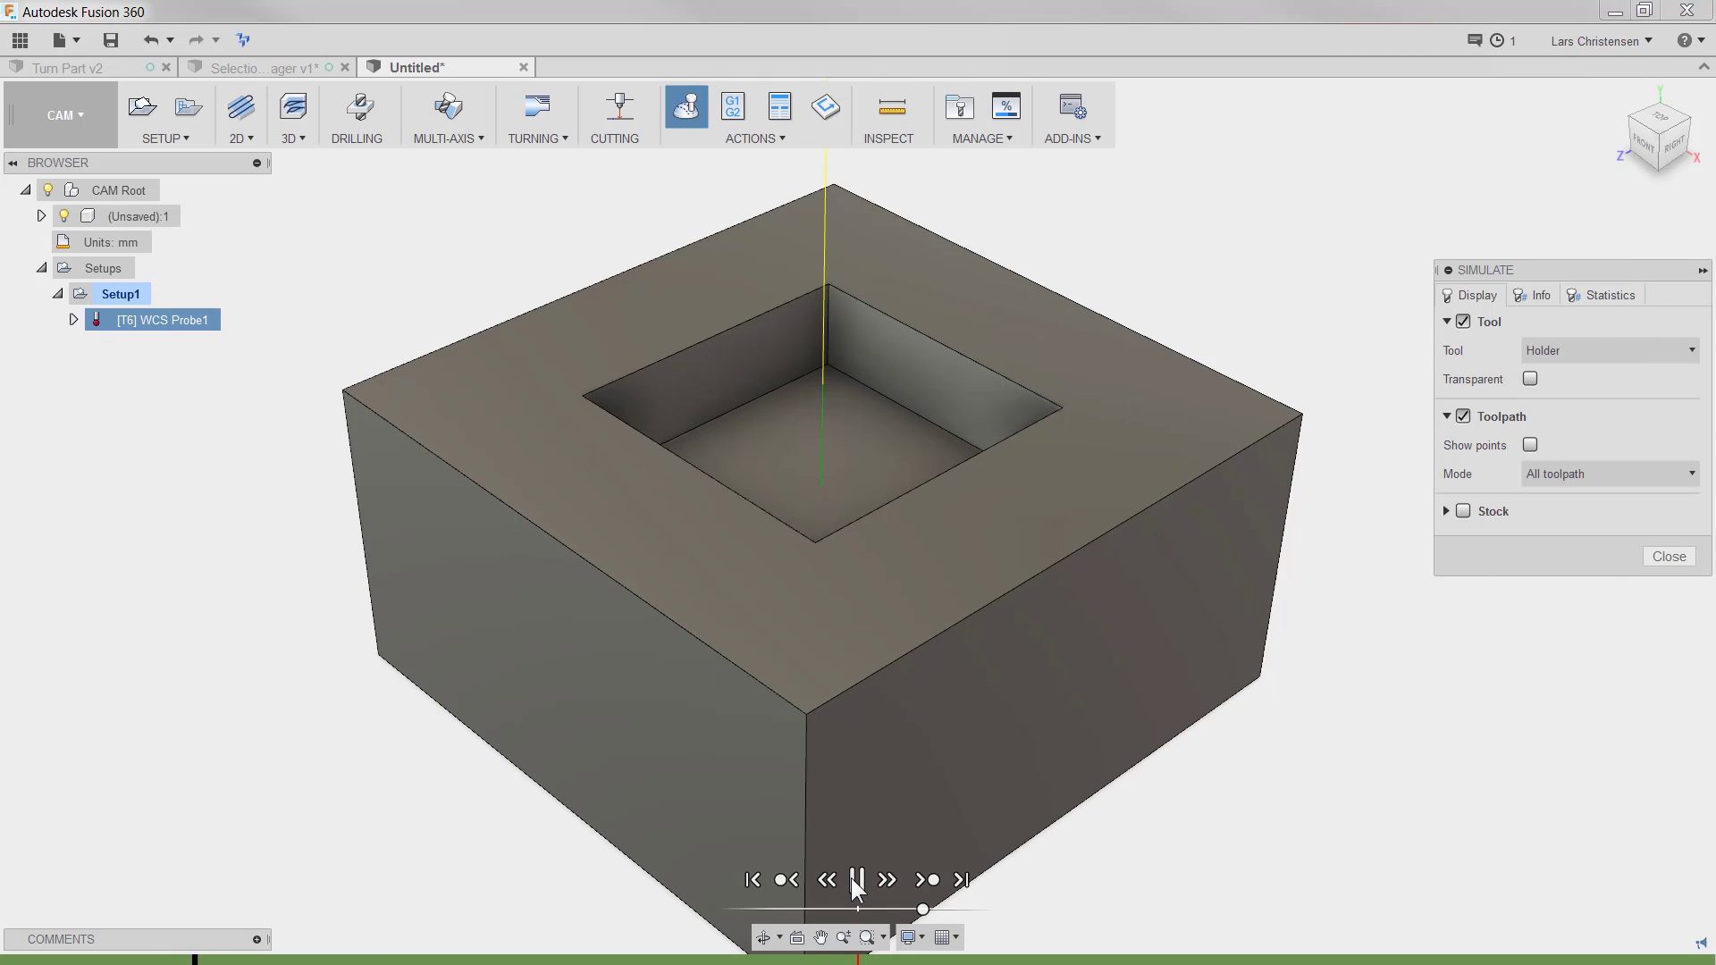
click(856, 881)
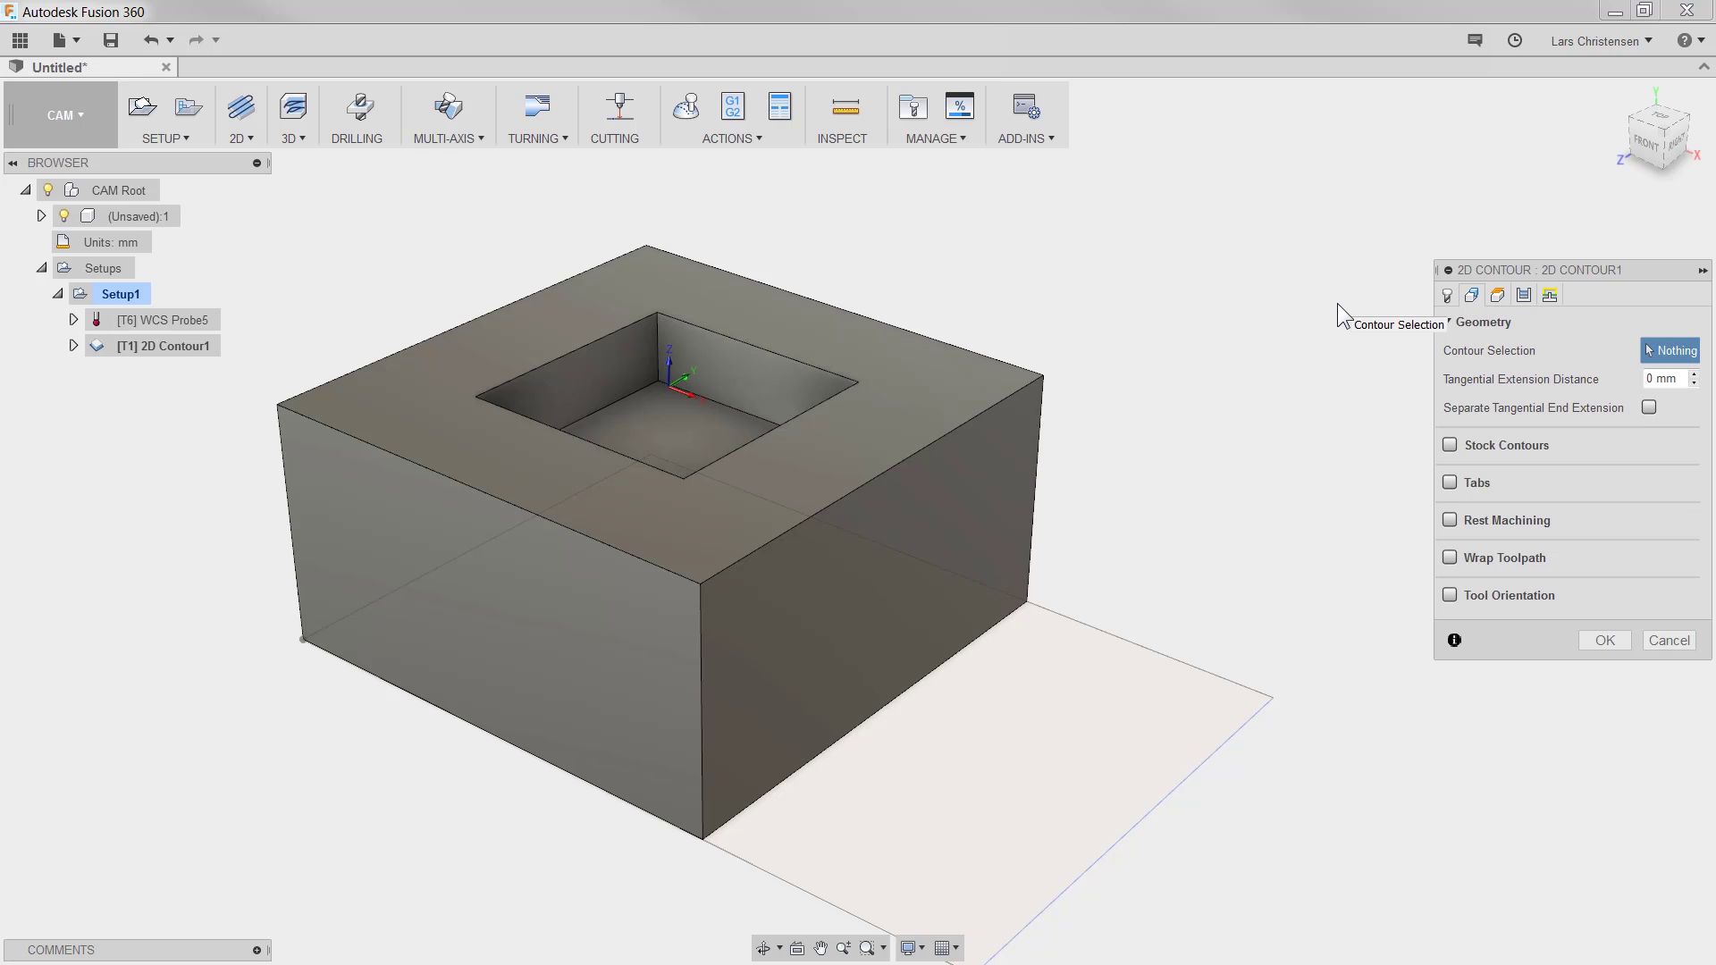
Select the block's bottom edge bordering the shaded sketch area as the 2D contour, and enable stock contours using the surrounding sketch outline.
click(958, 658)
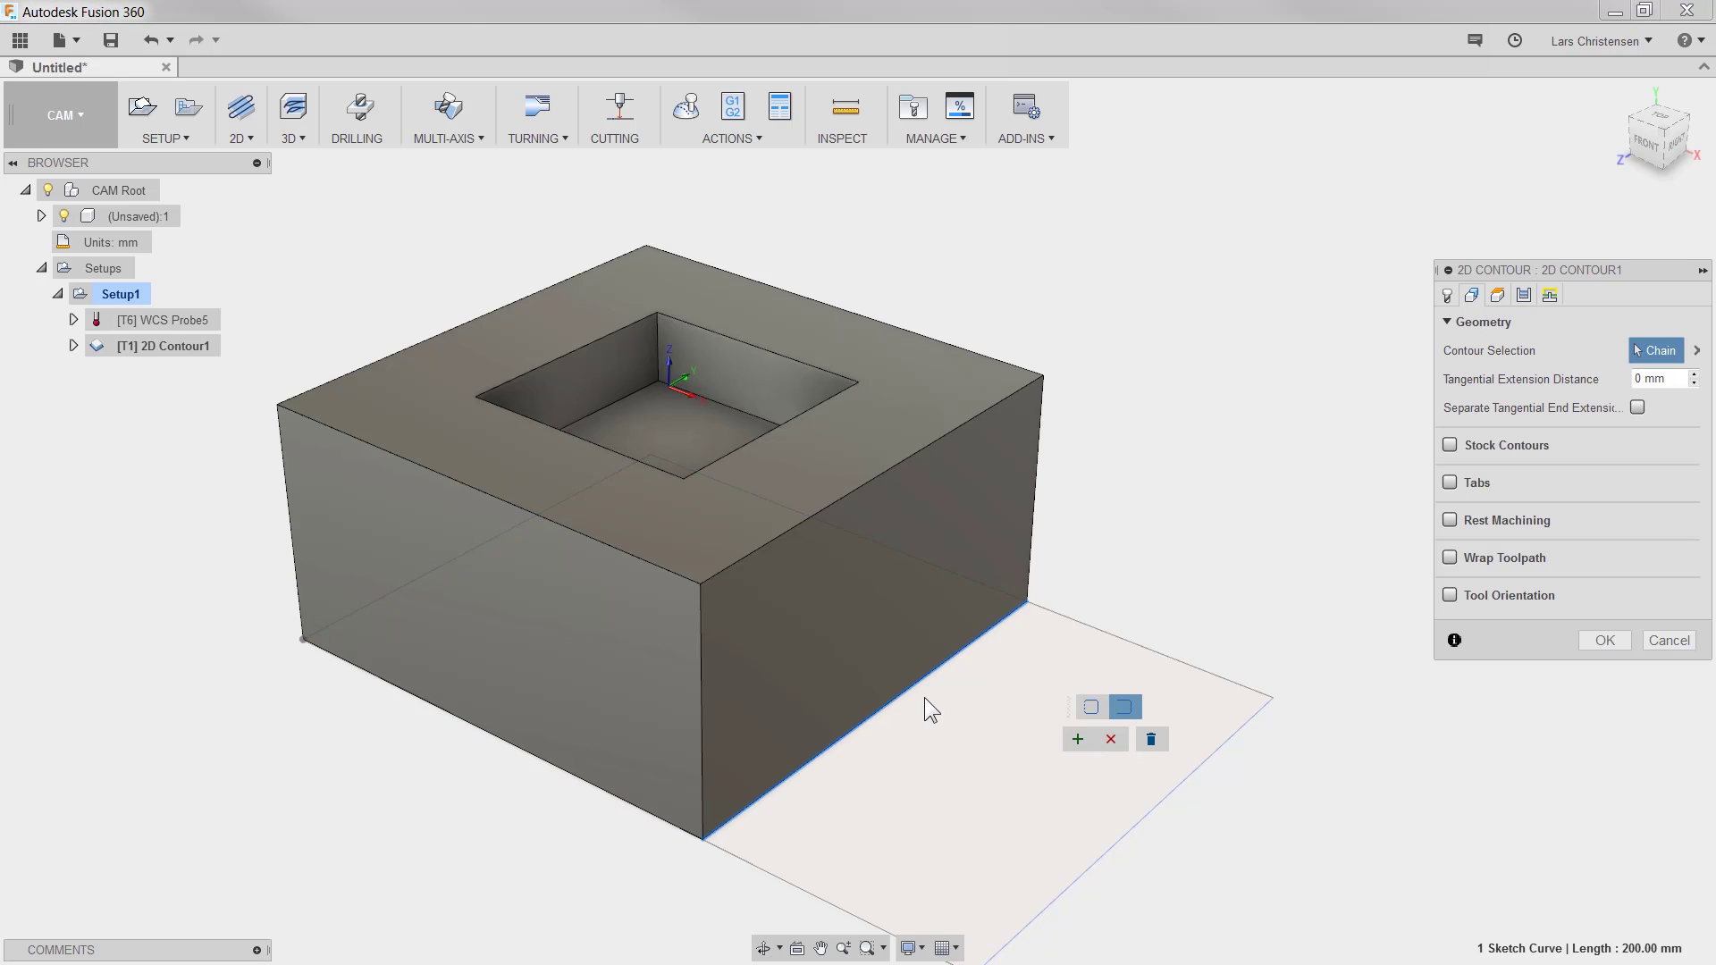
click(1079, 739)
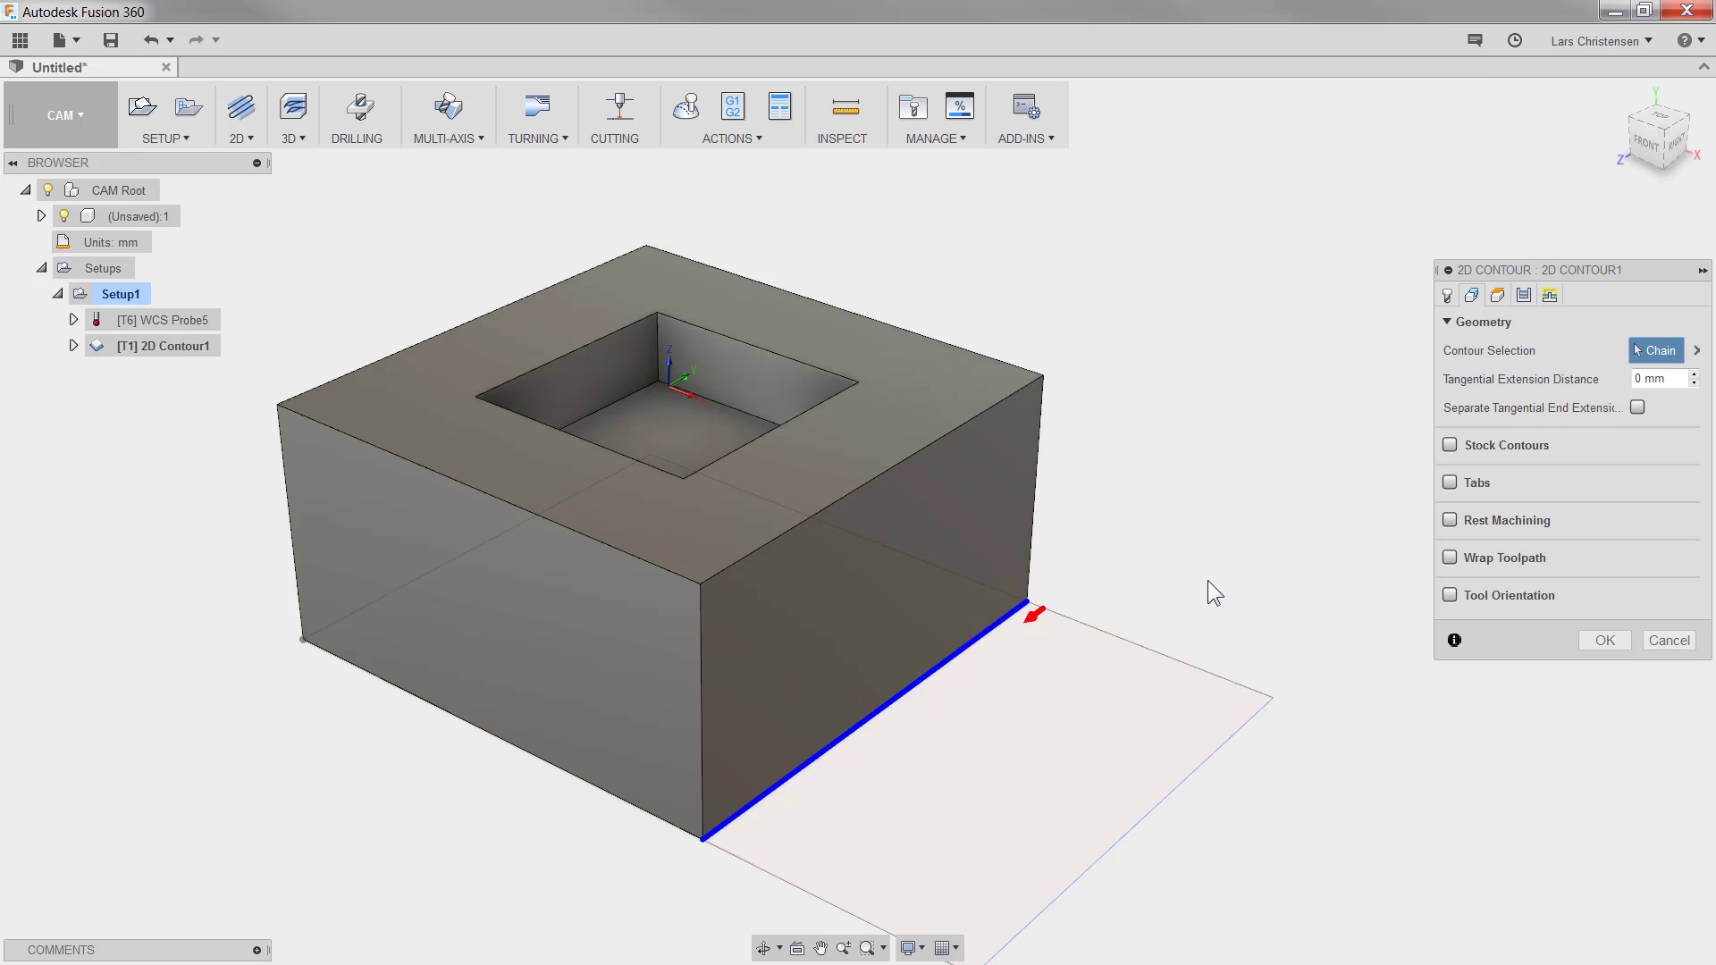
click(1450, 446)
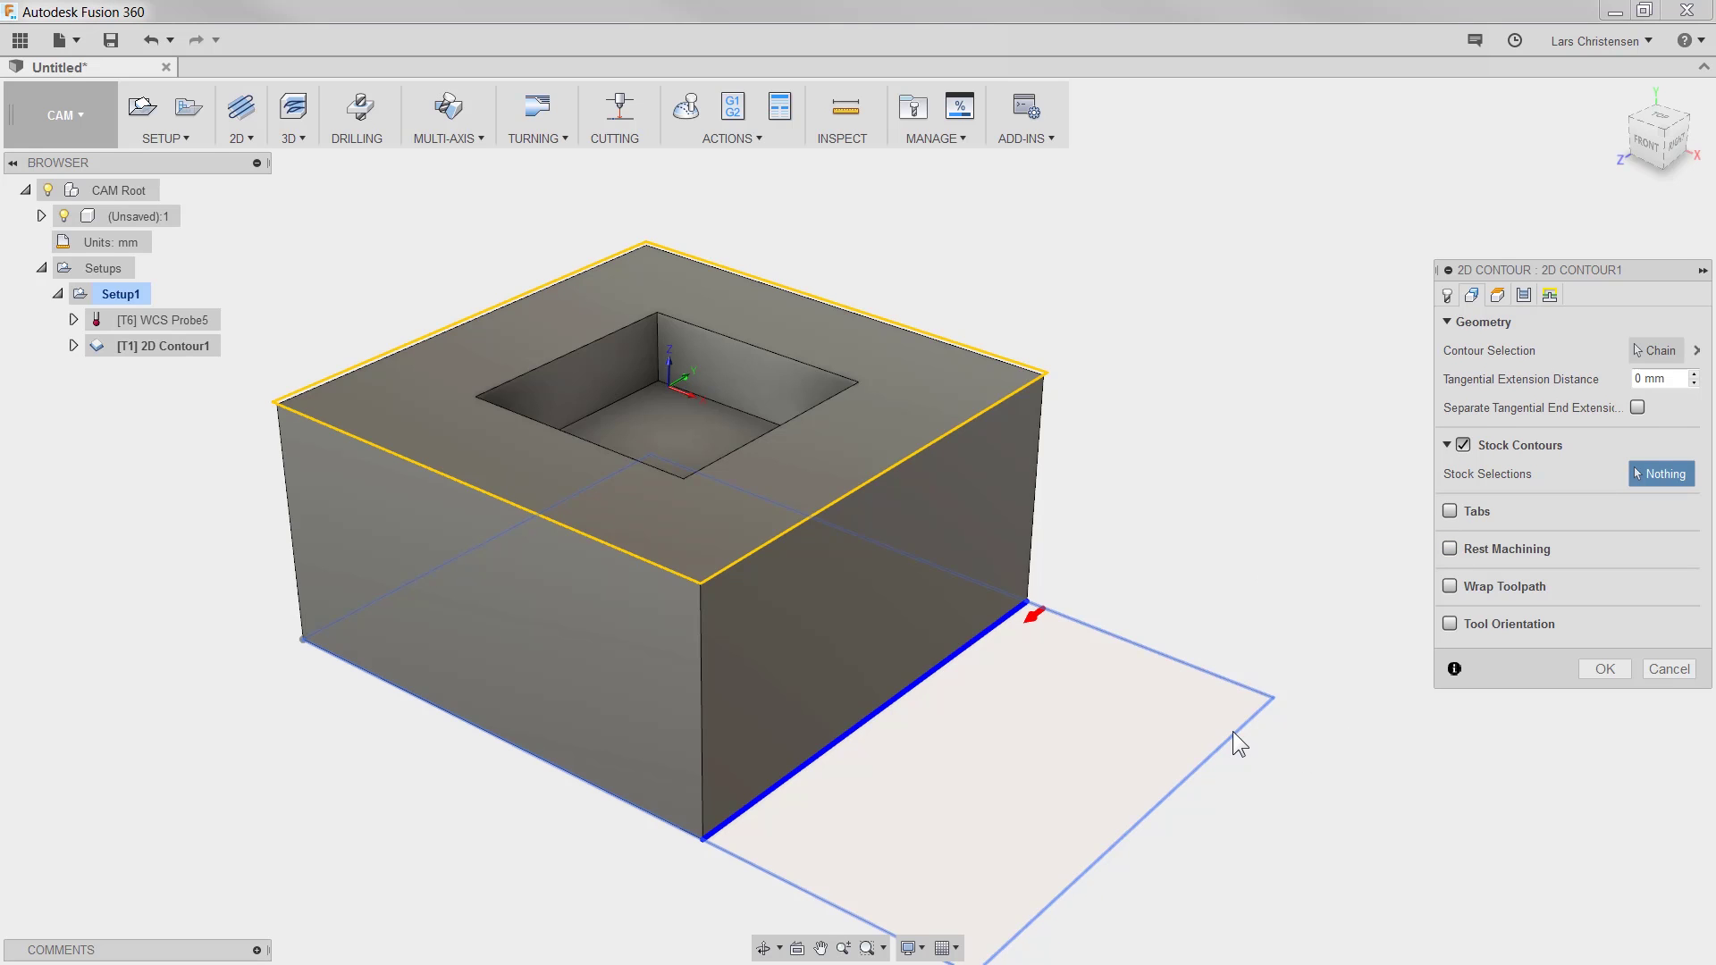
click(1232, 732)
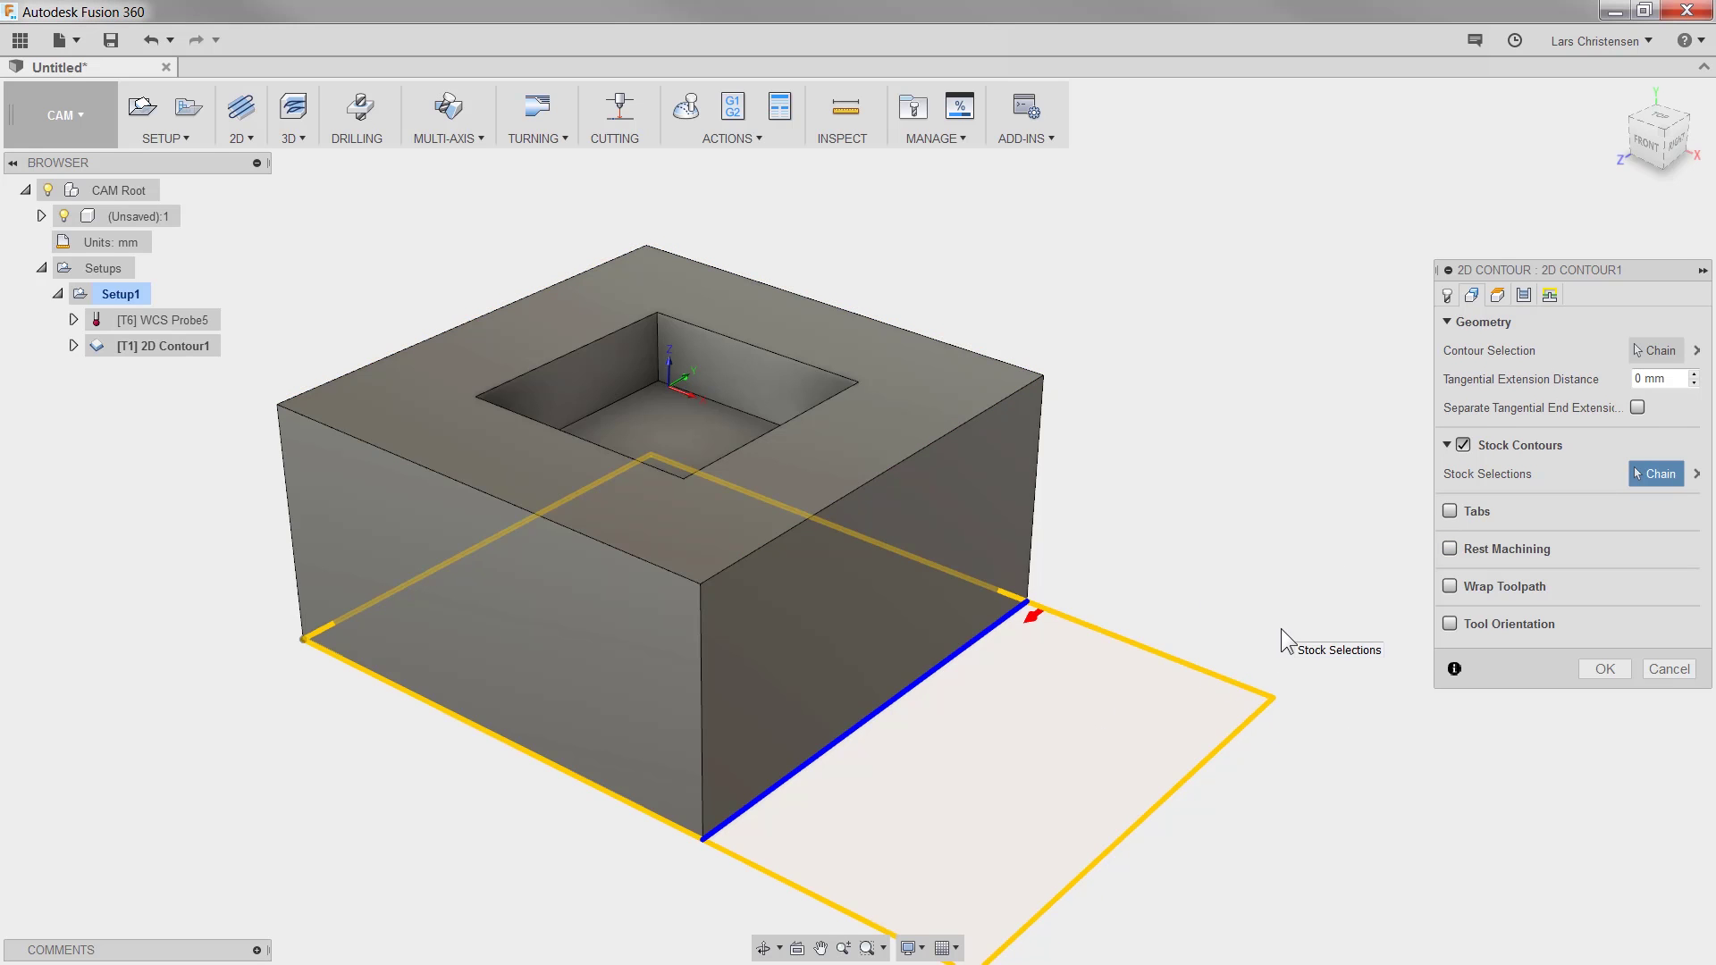
Enable roughing passes for the 2D contour with 6 stepovers and generate the toolpath.
click(1531, 291)
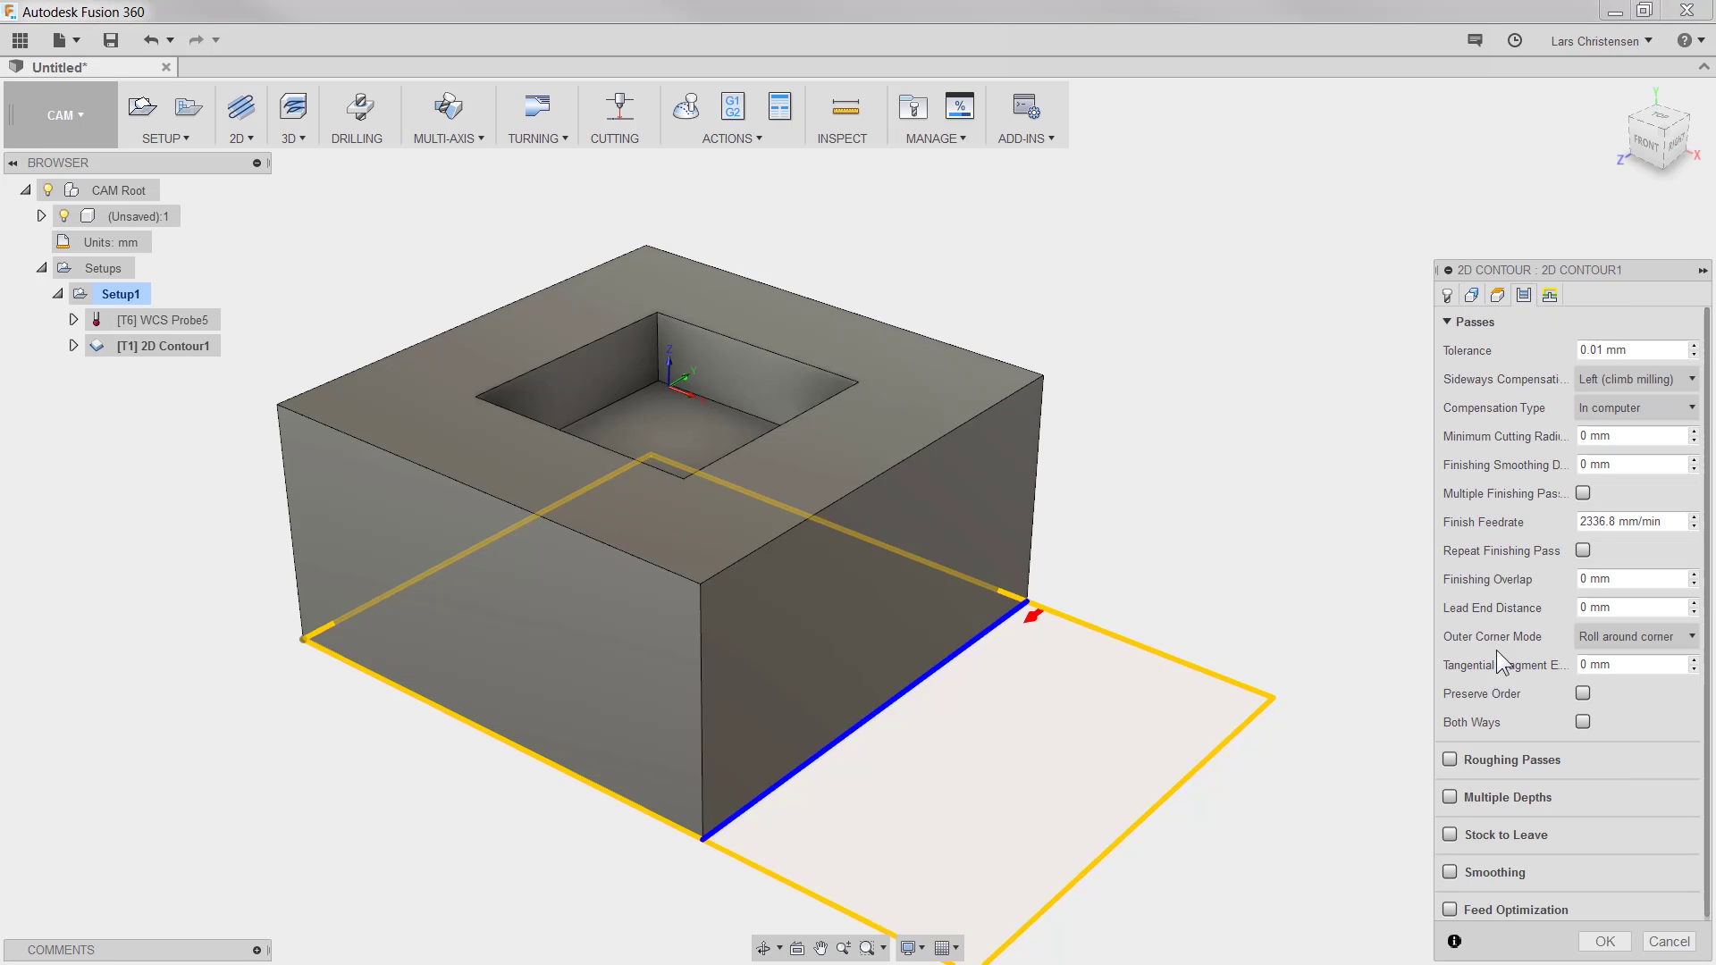
click(1449, 759)
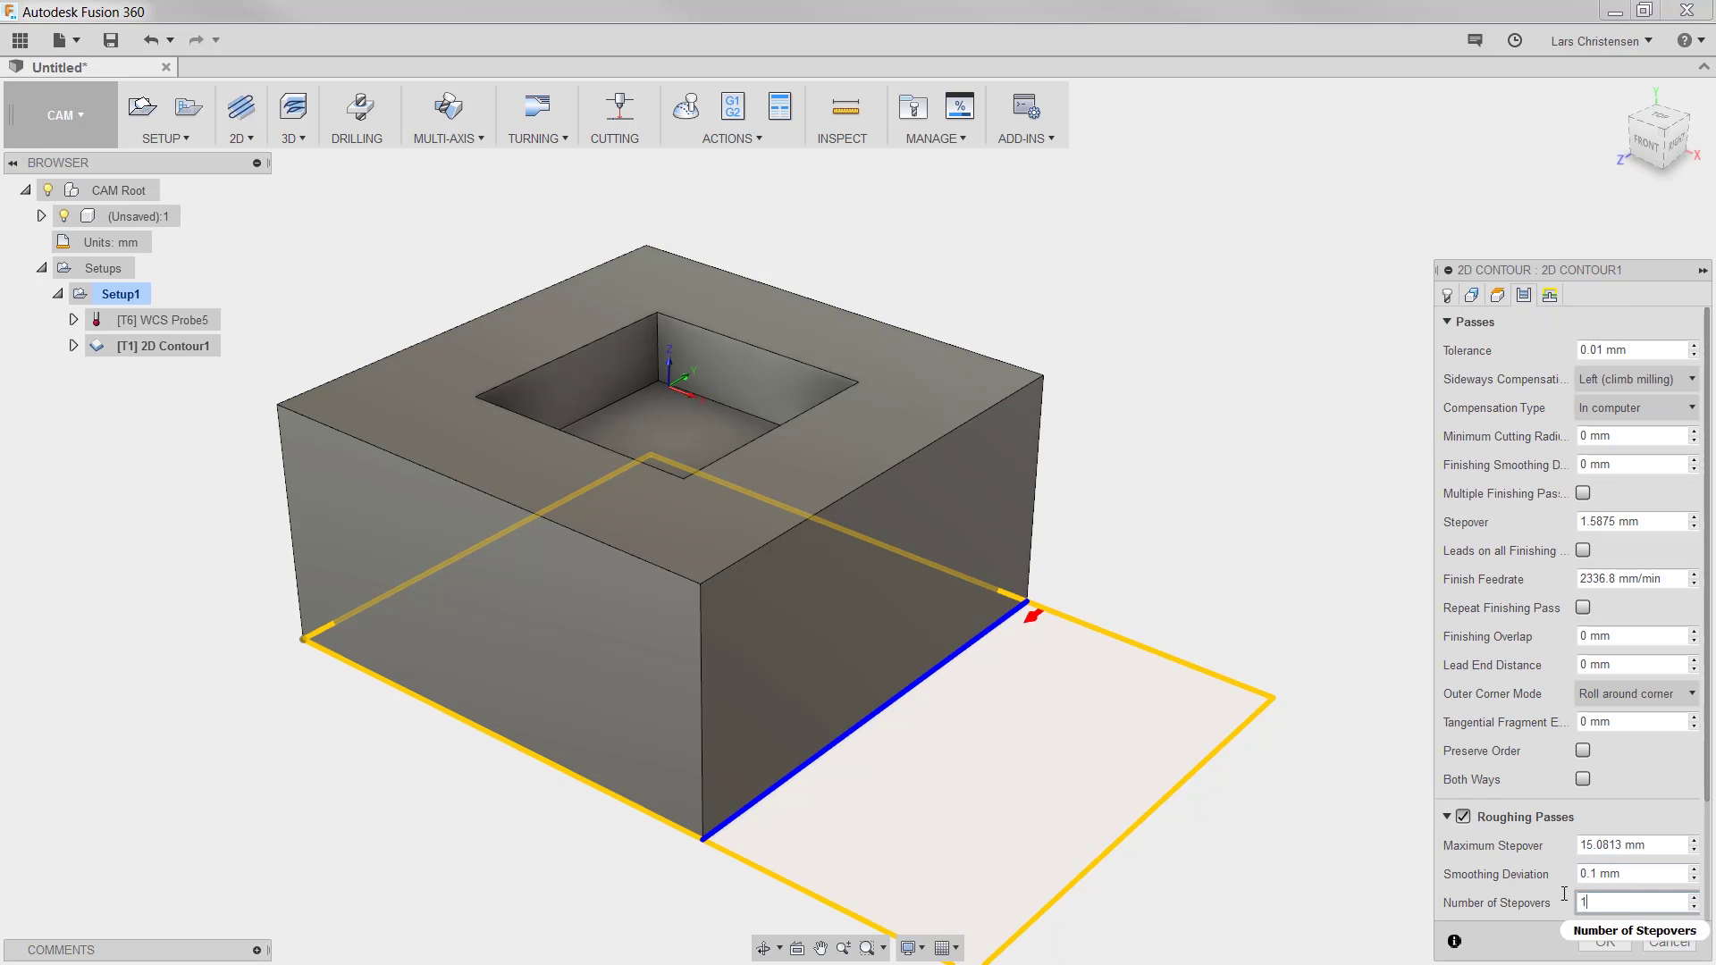
double_click(1587, 902)
text(6)
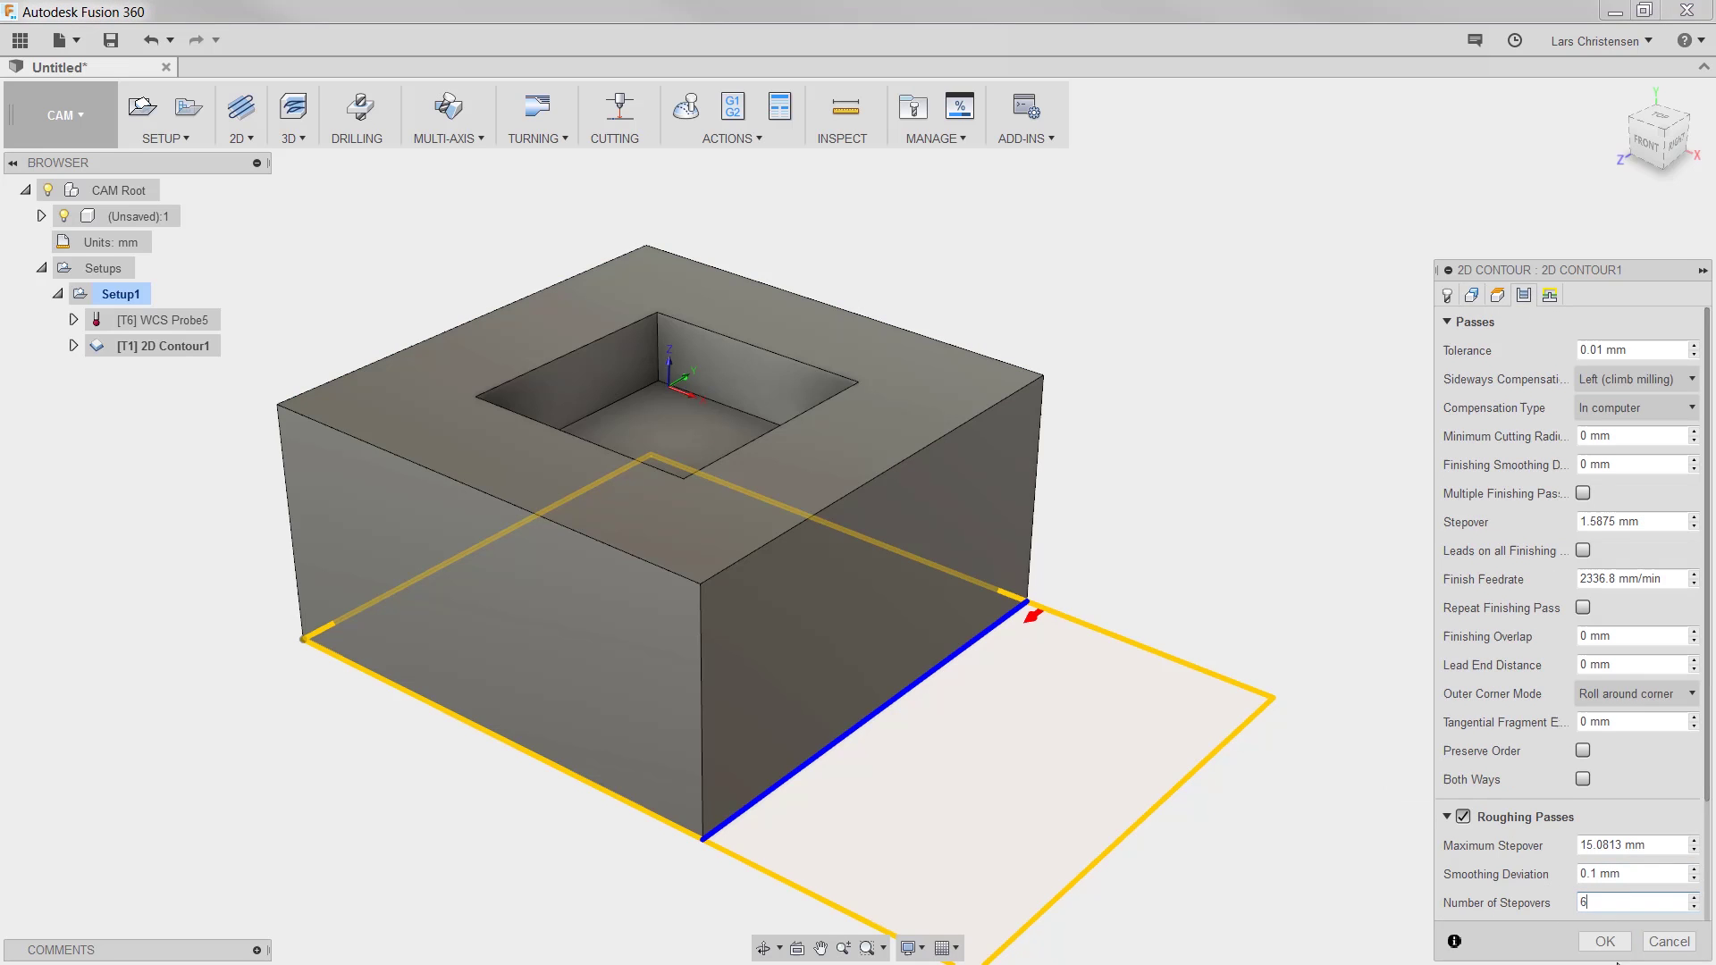
click(1607, 943)
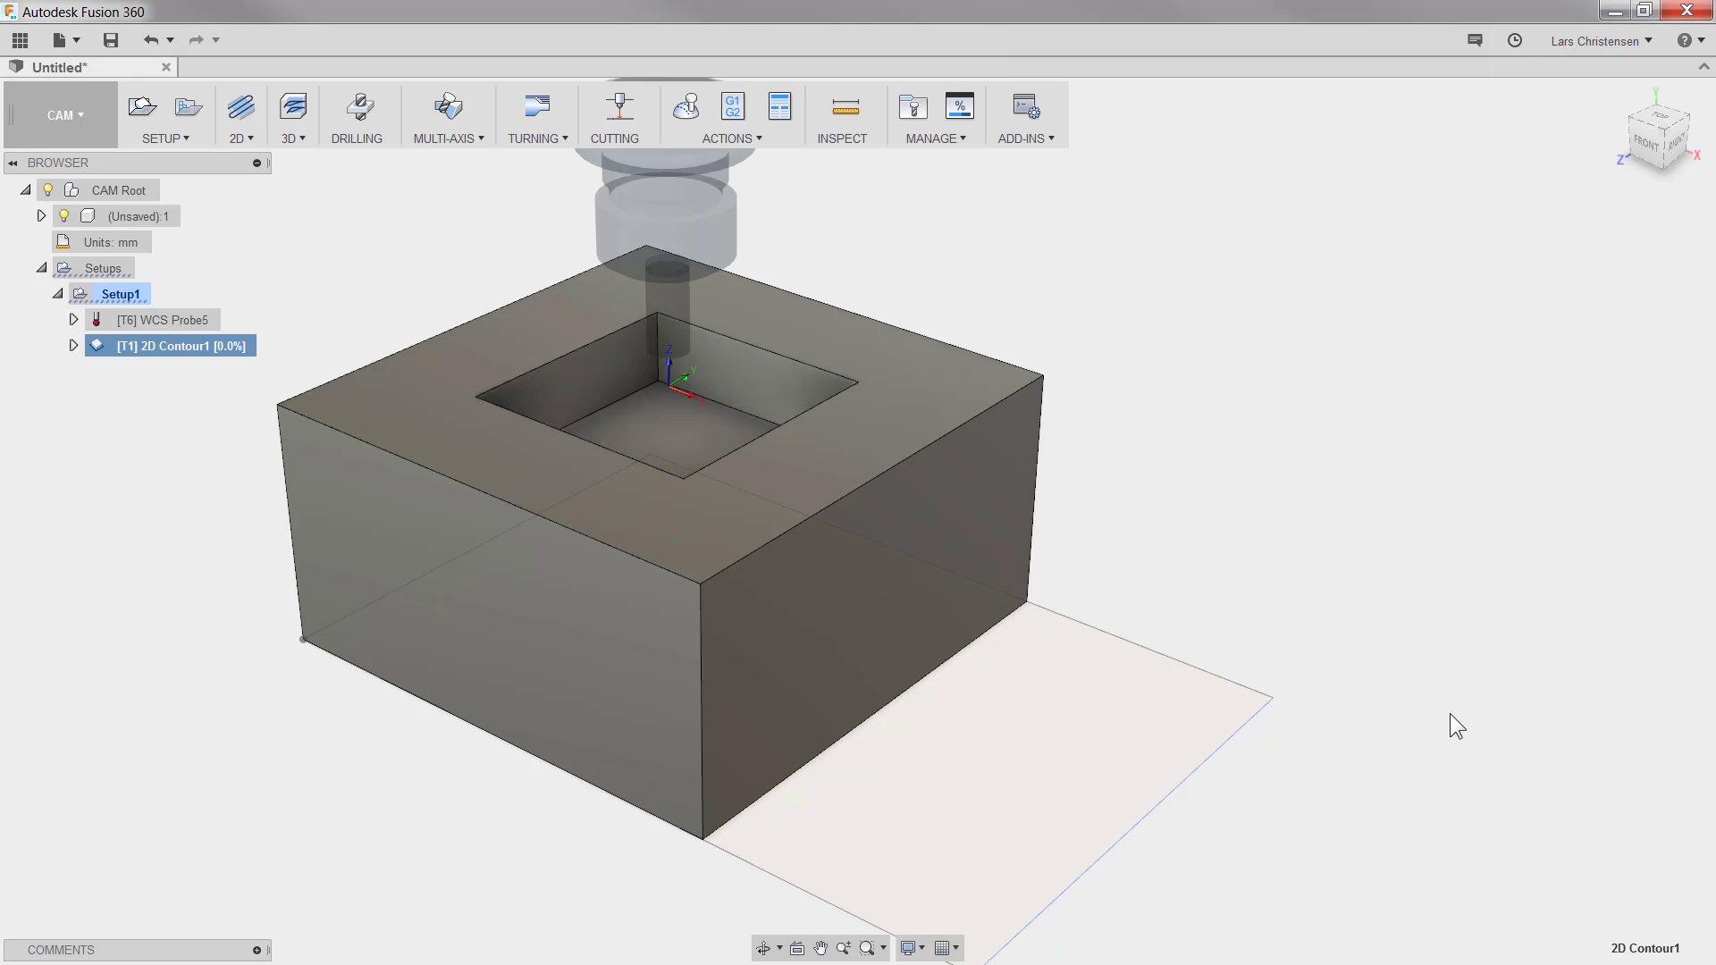
scroll(656, 762, down, 1)
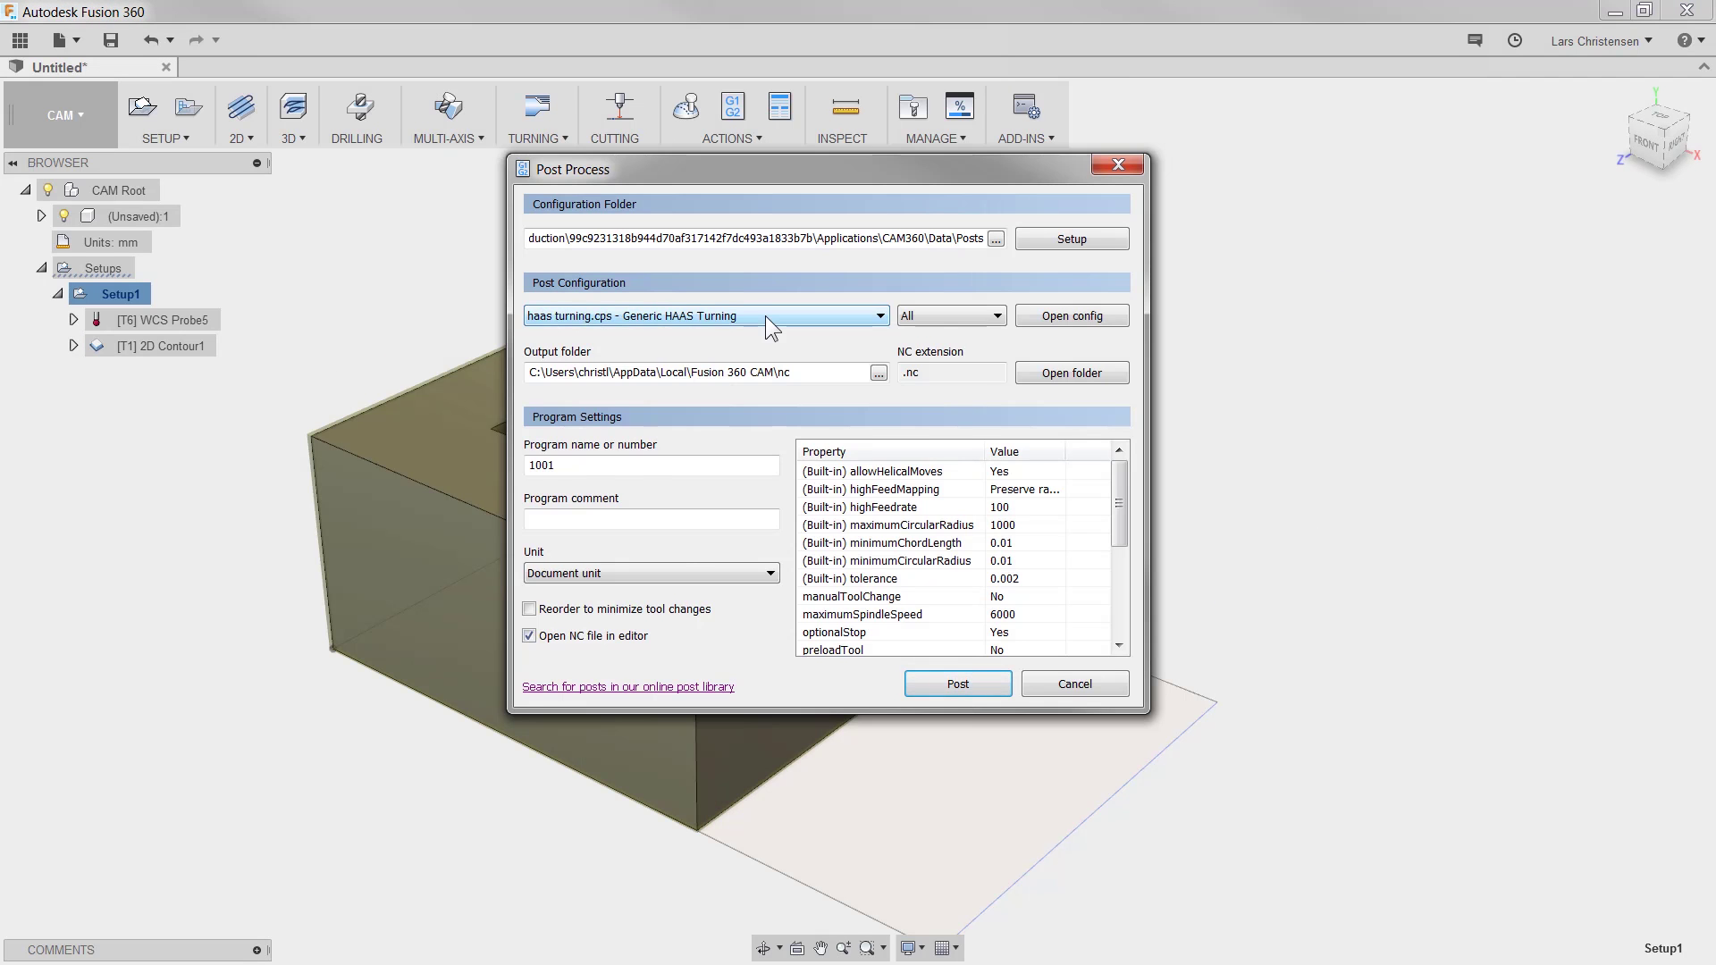
Look through the available post configurations for Setup1 in the Post Process dialog.
click(765, 314)
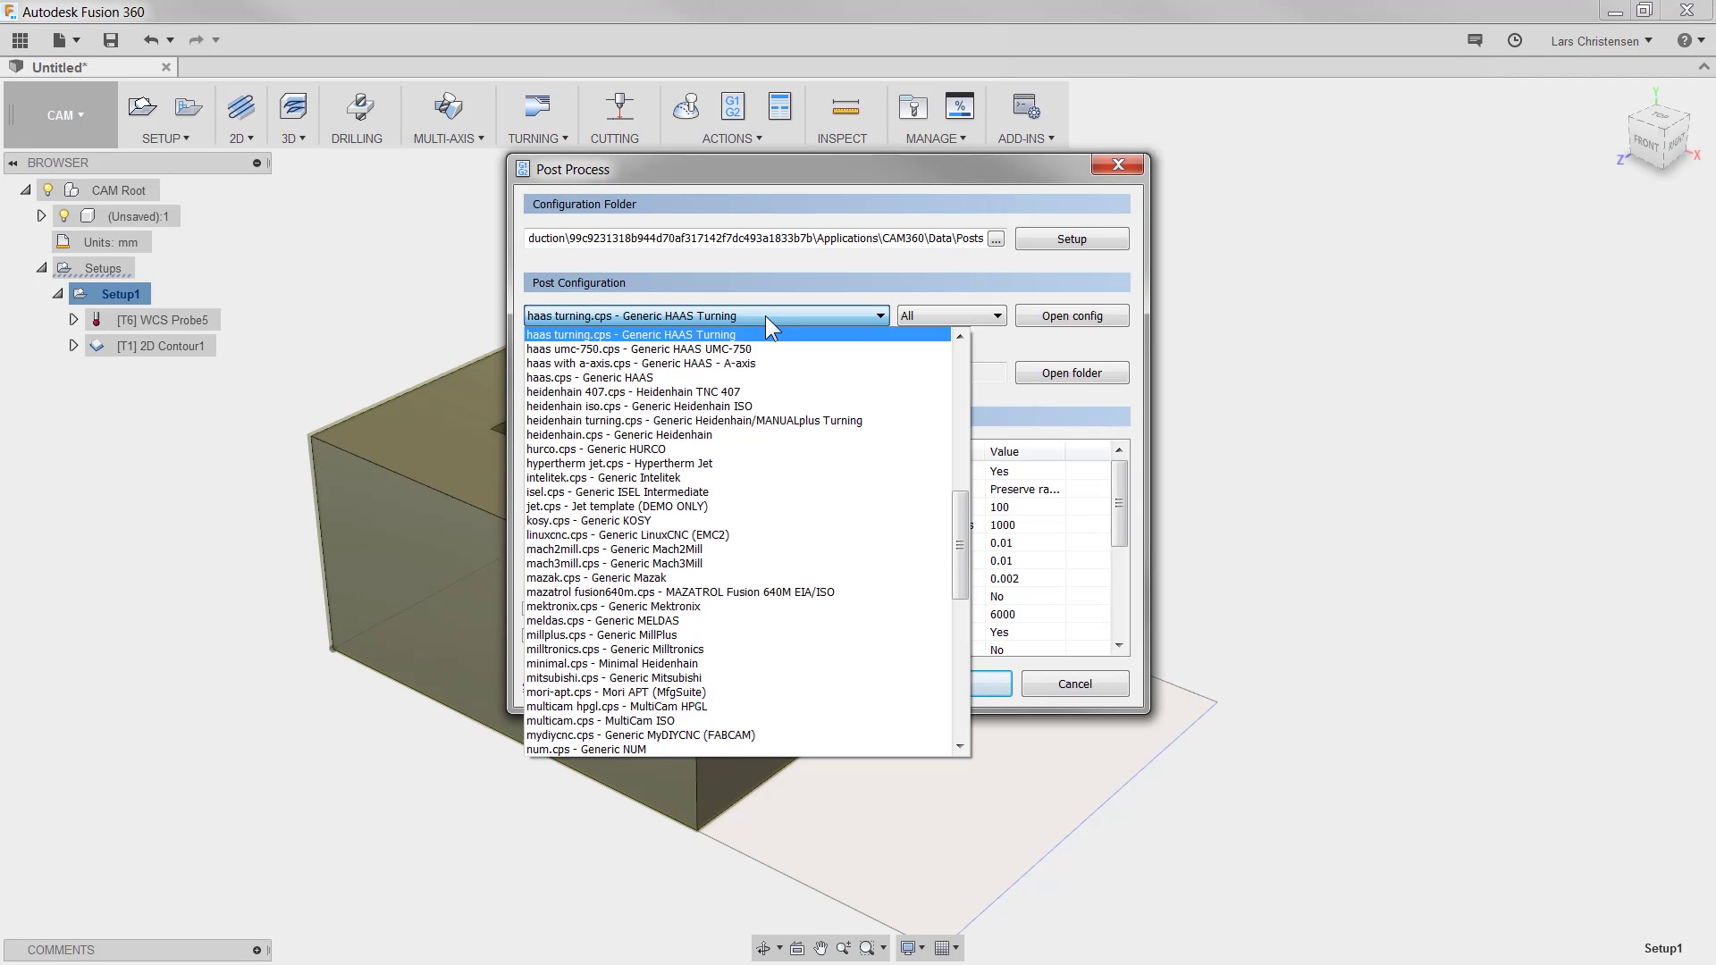
drag(961, 547, 944, 594)
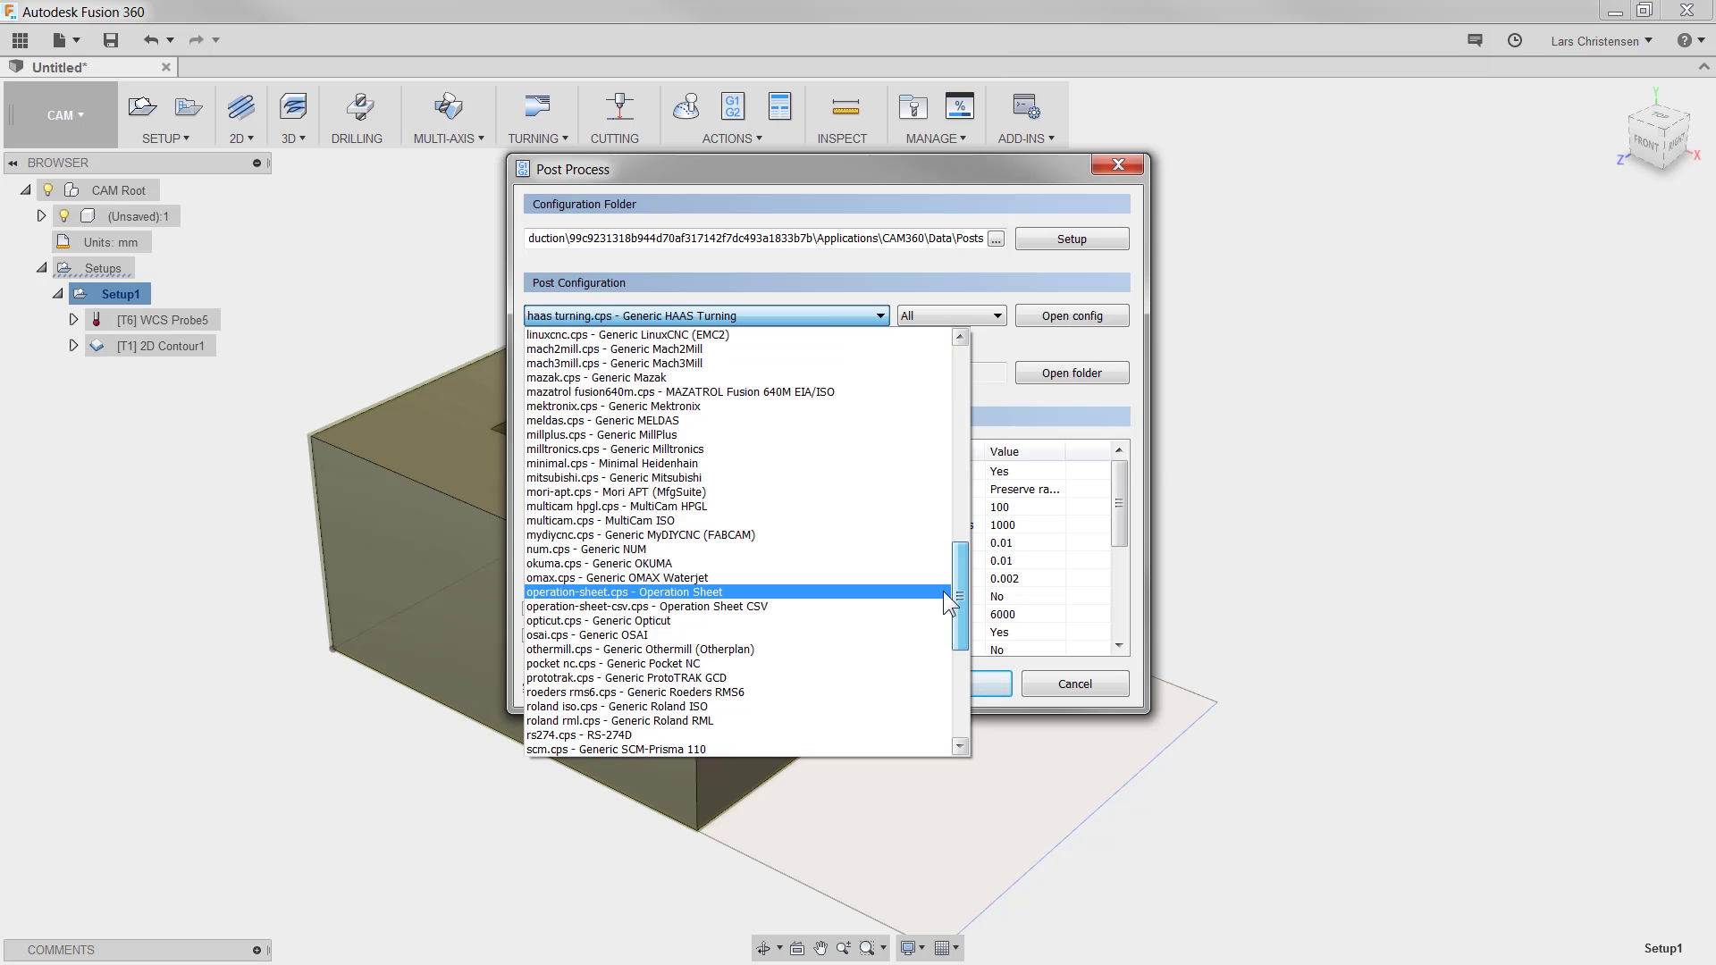
click(749, 254)
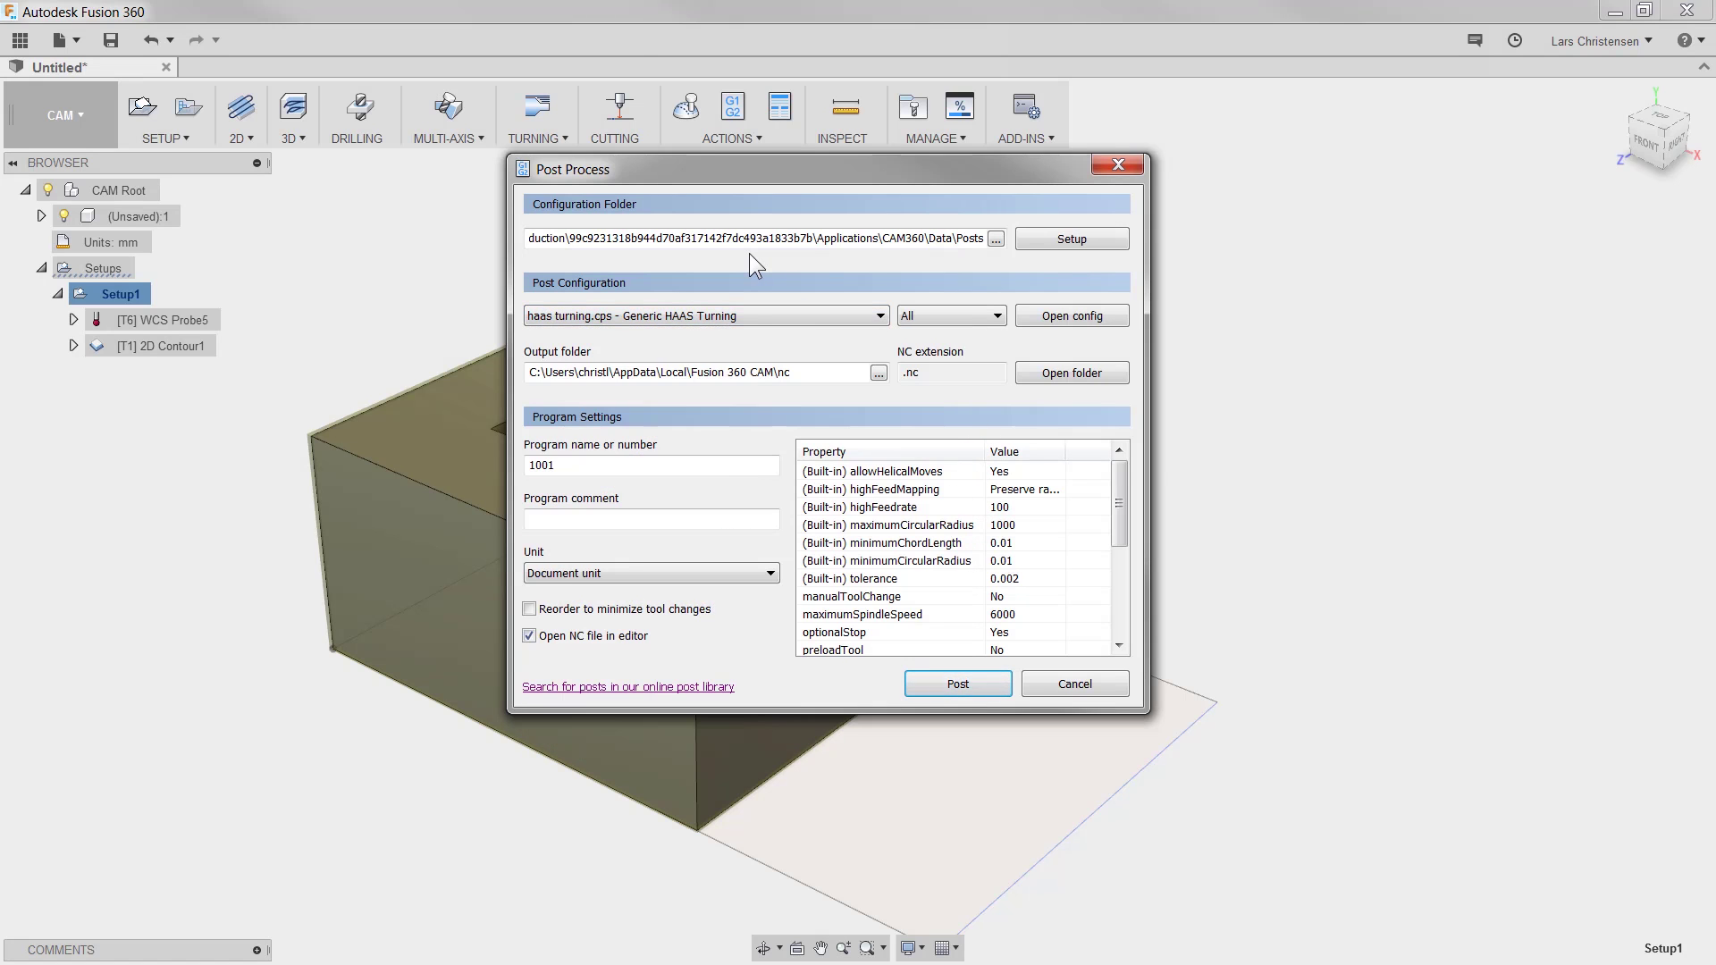
Open the online Autodesk Post Library in the browser and search it for mach and for doosan posts.
click(688, 688)
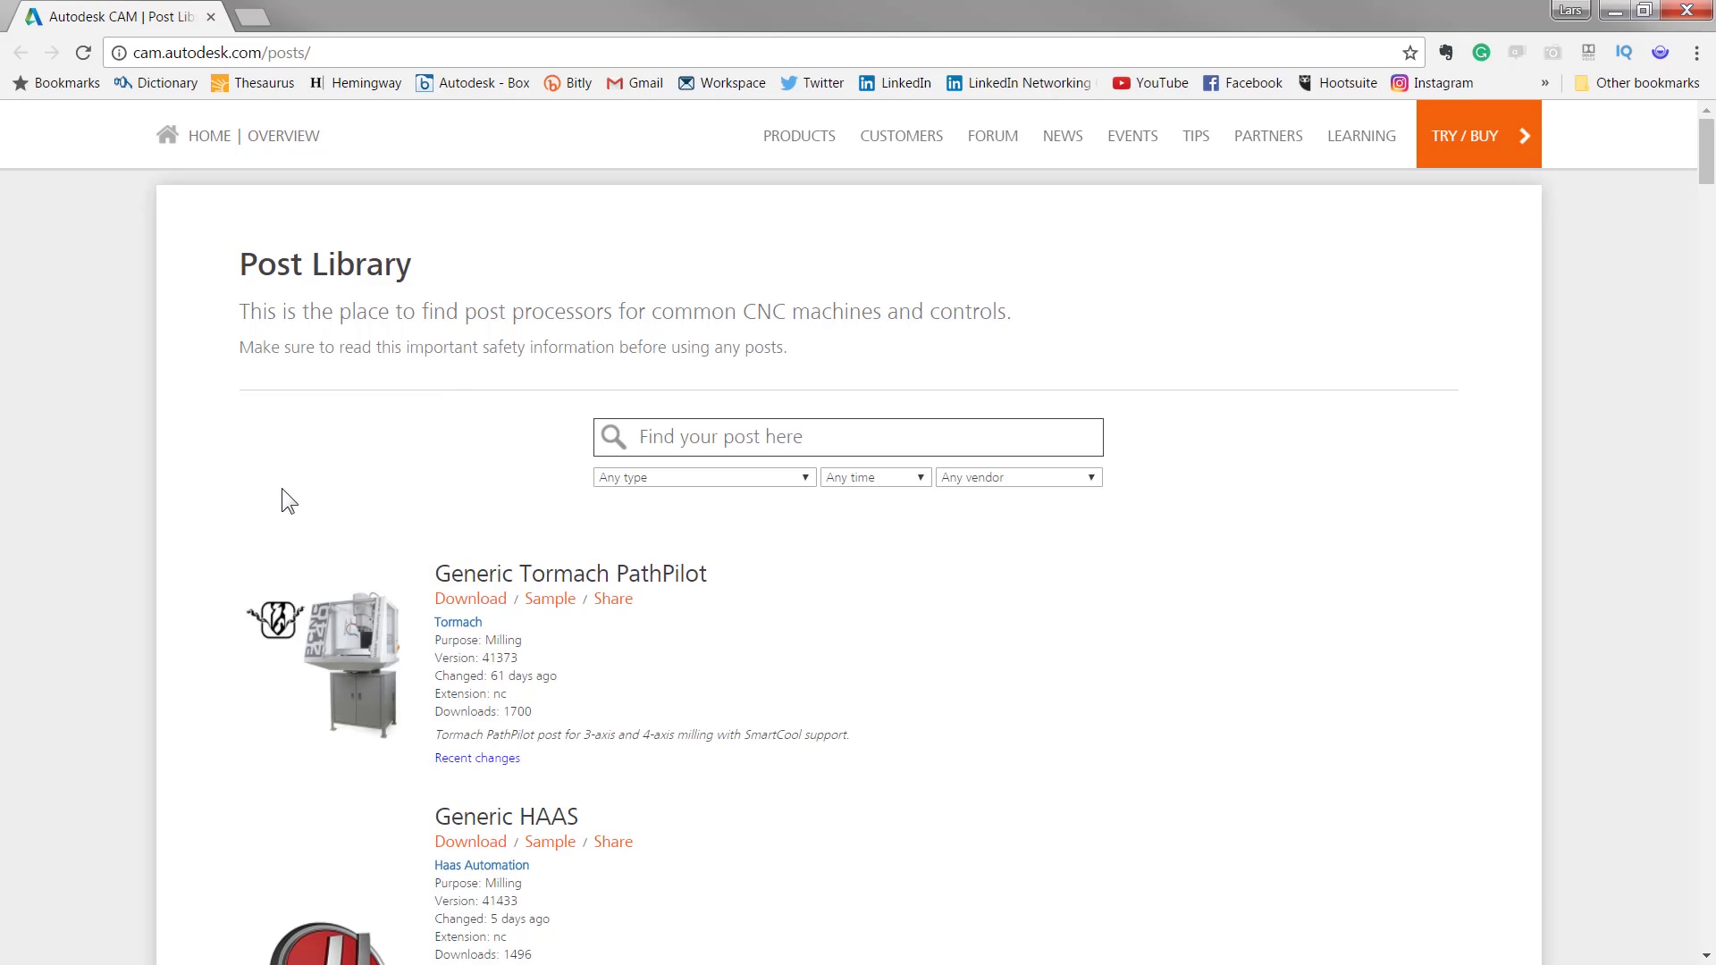
click(681, 442)
text(mach)
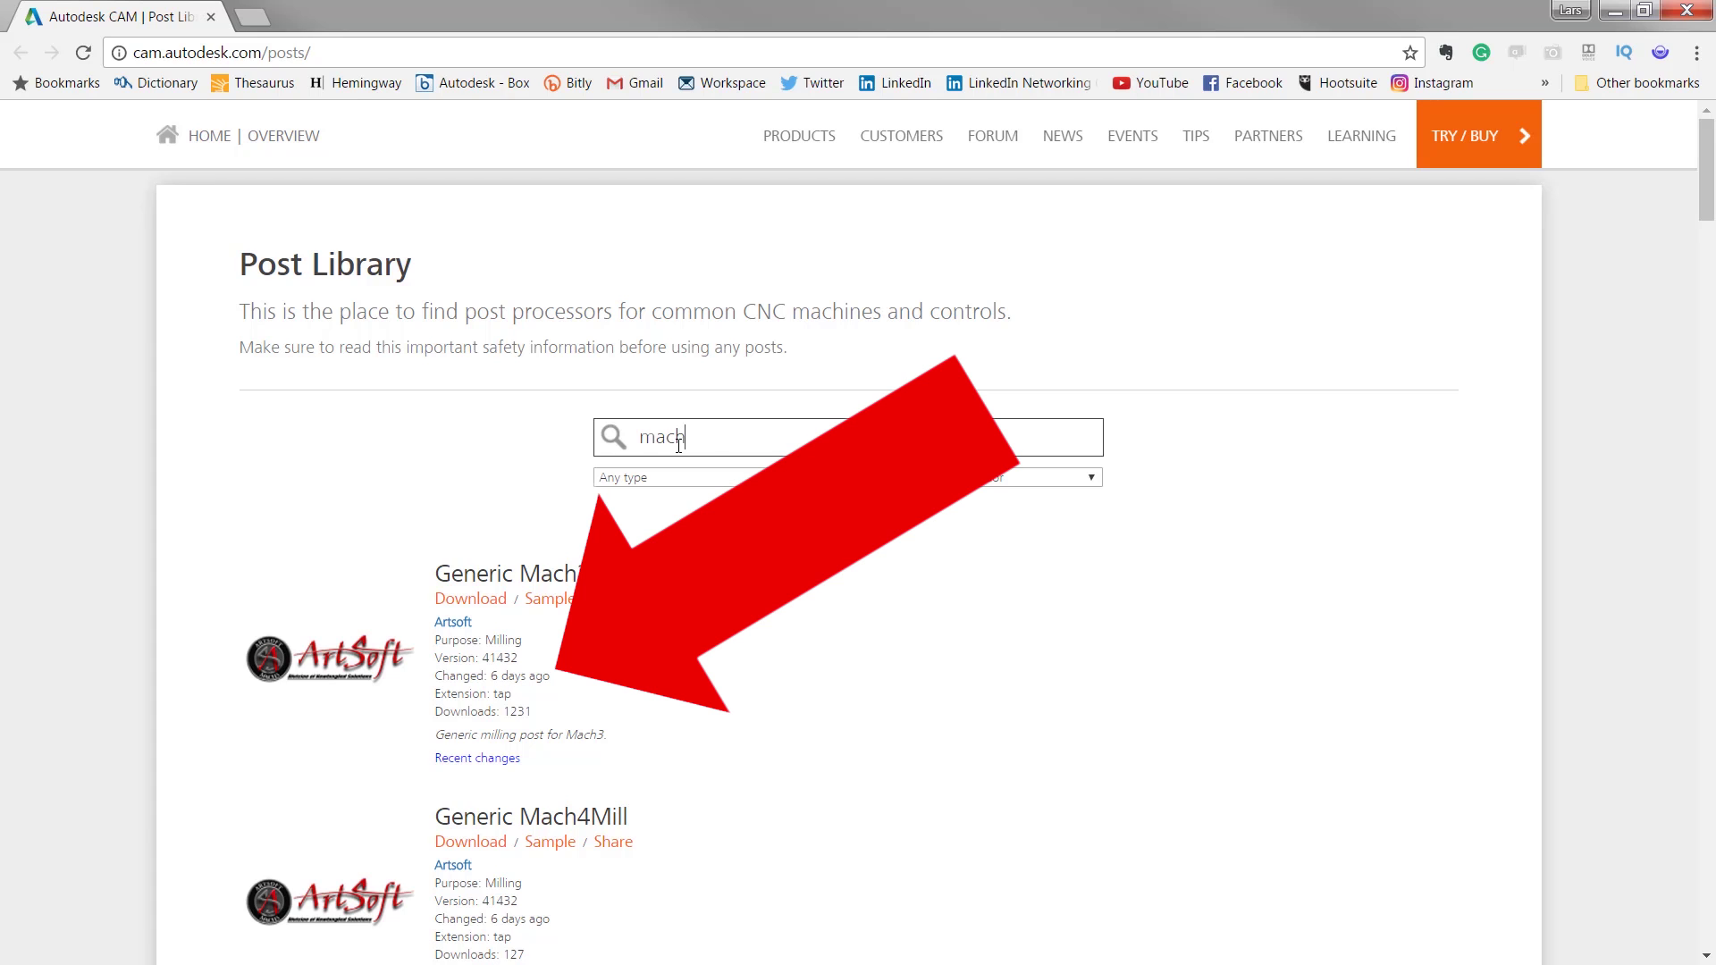
drag(688, 437, 589, 426)
text(doosan)
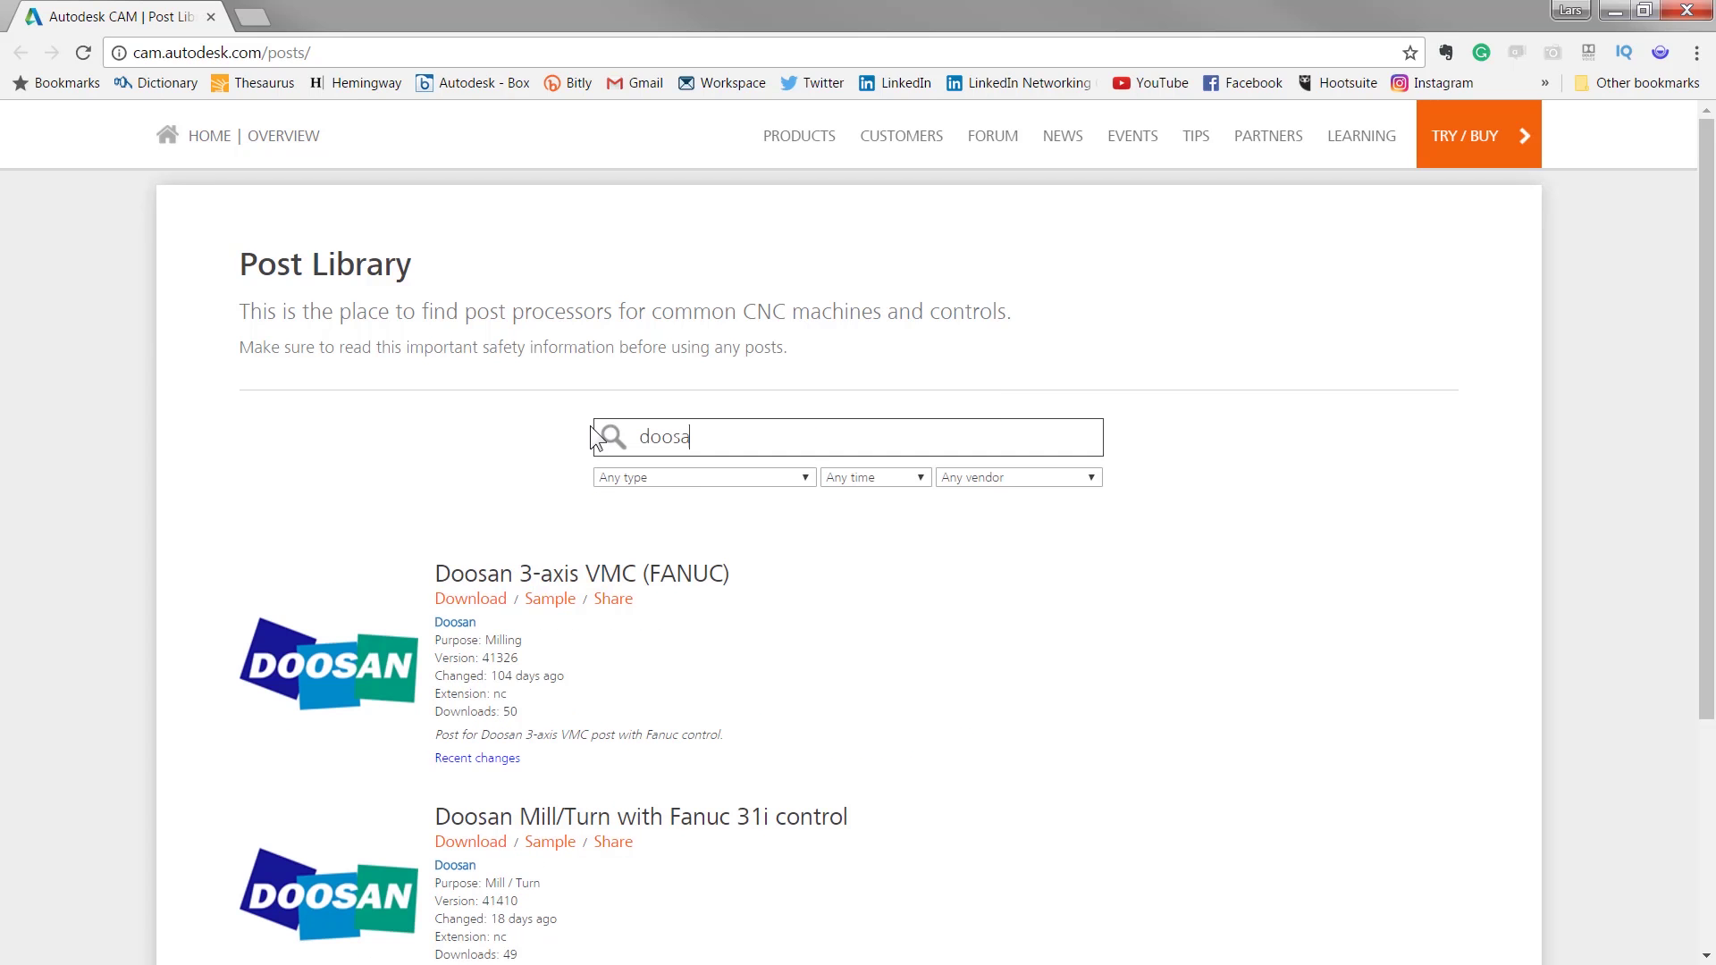